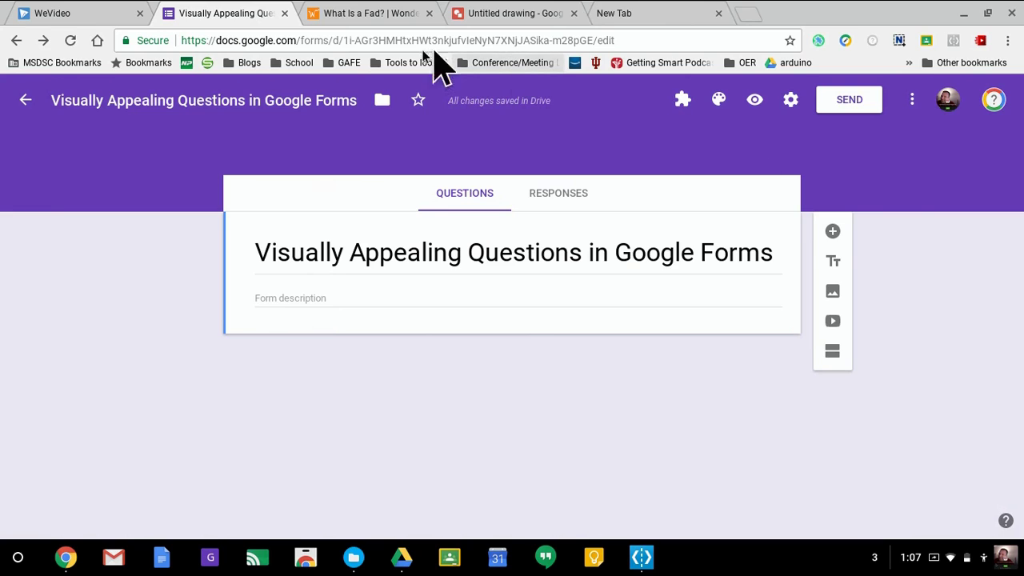
Add a Paragraph question below the form title and bring up the Wonderopolis fad article.
left_click(833, 233)
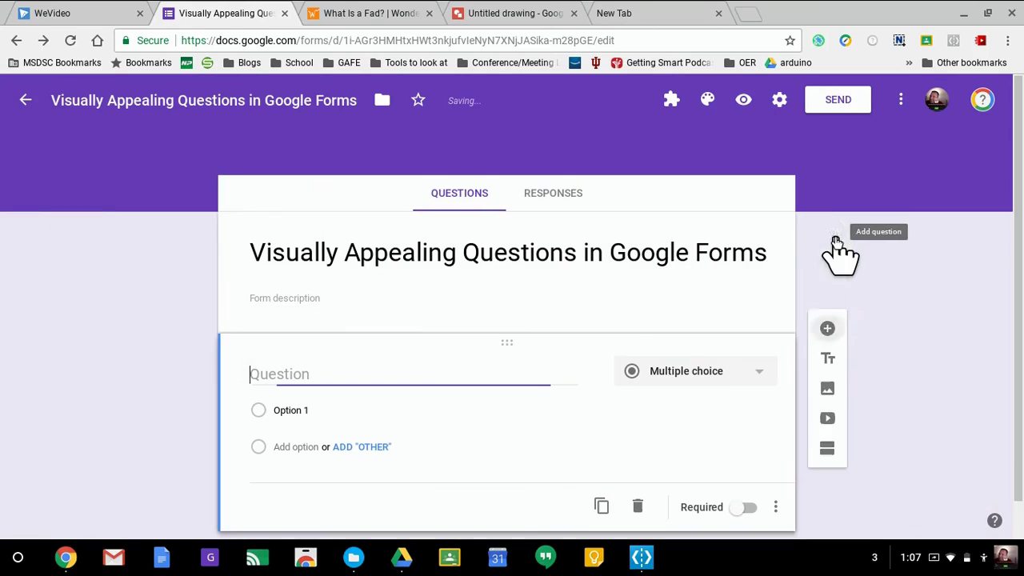
left_click(680, 371)
left_click(680, 210)
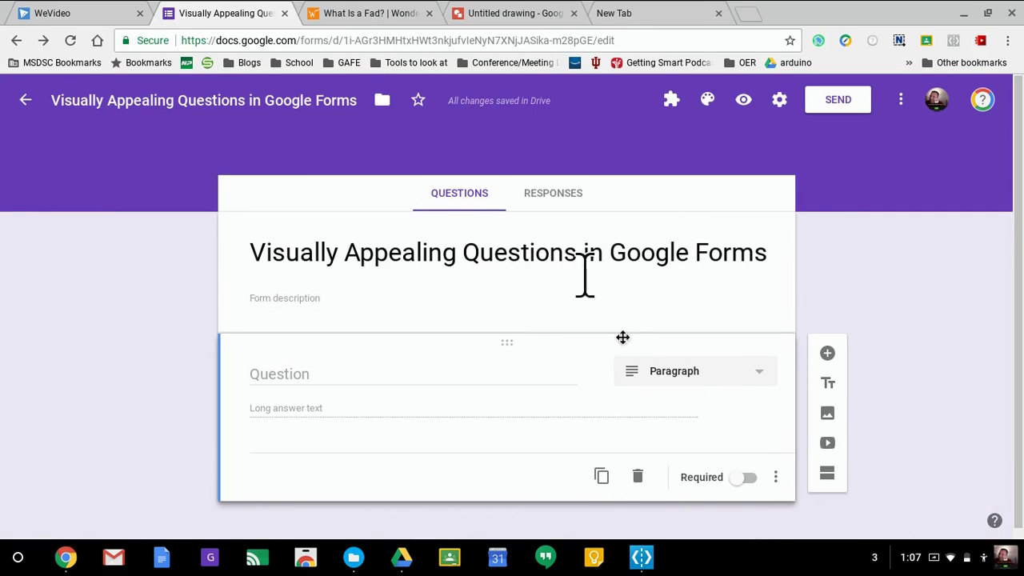
mouse_move(616, 368)
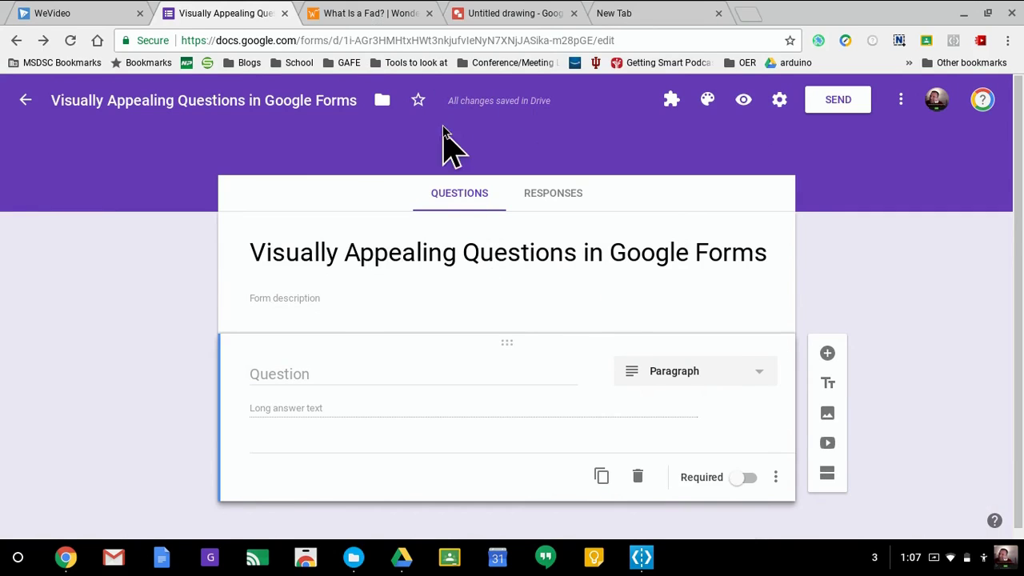
left_click(382, 14)
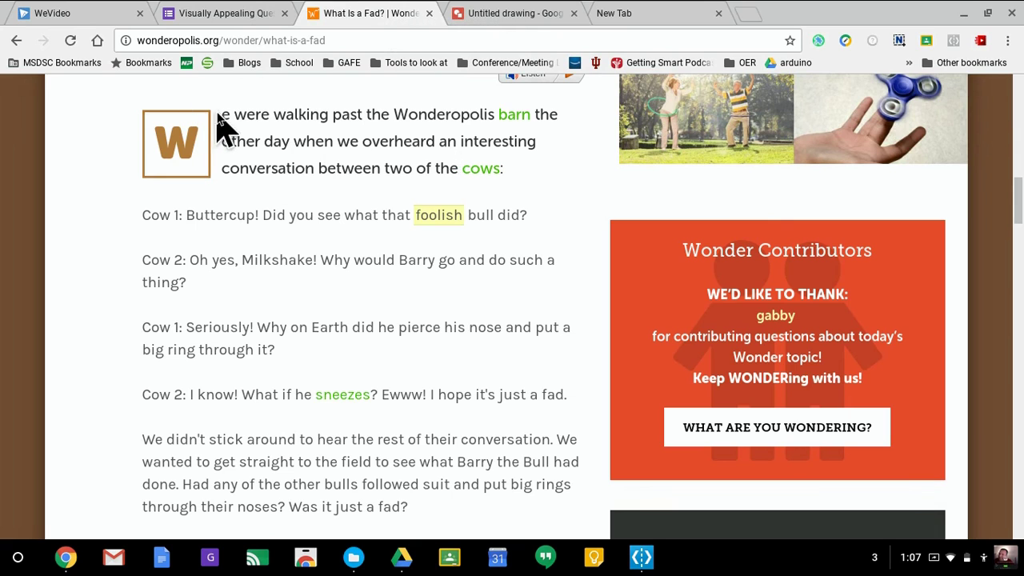
Select the article's intro and cow dialogue through 'Was it just a fad?'.
left_click_drag(223, 120, 435, 434)
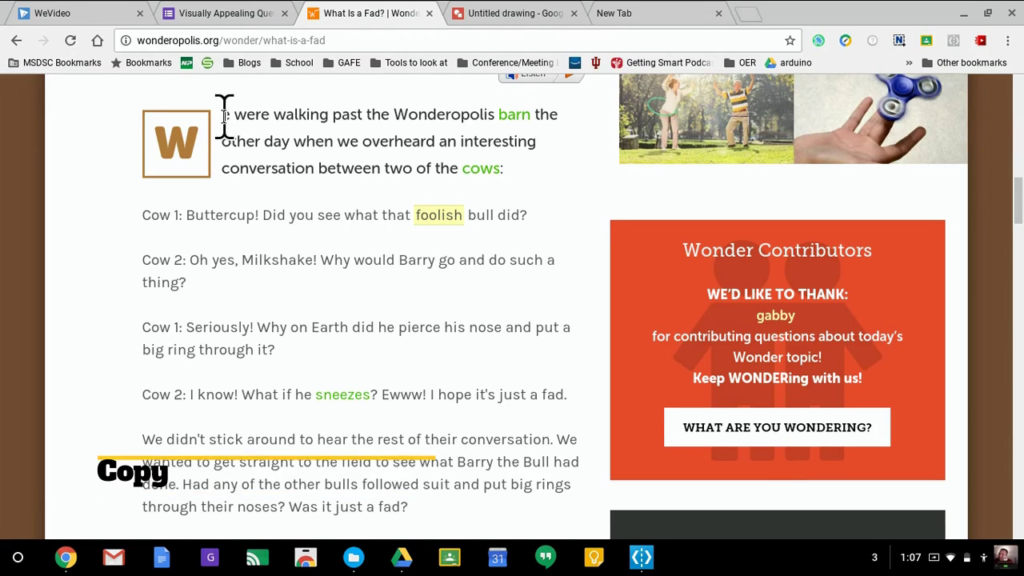
left_click_drag(222, 114, 424, 513)
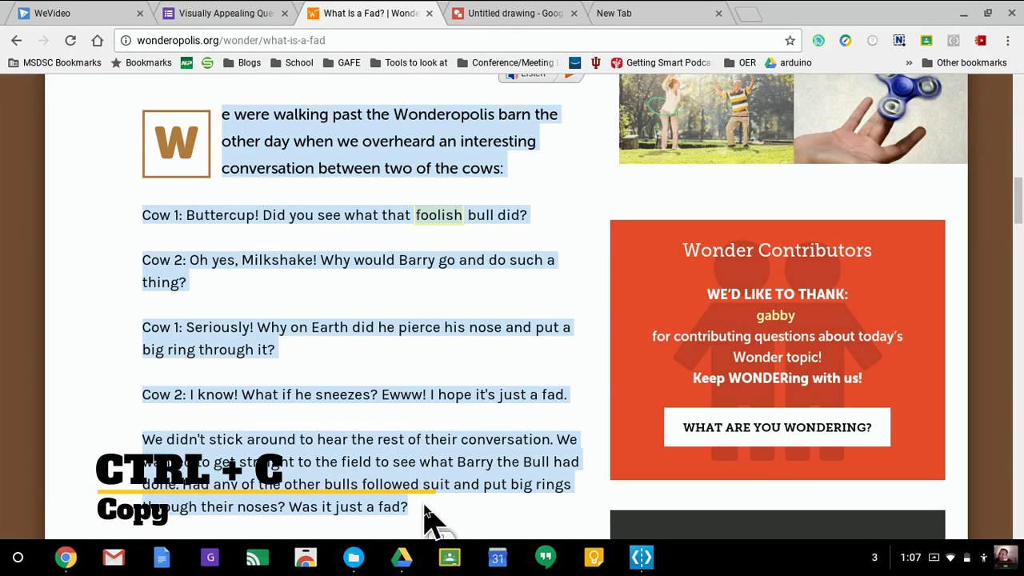
Paste the copied cow passage into the paragraph question's text.
left_click(259, 15)
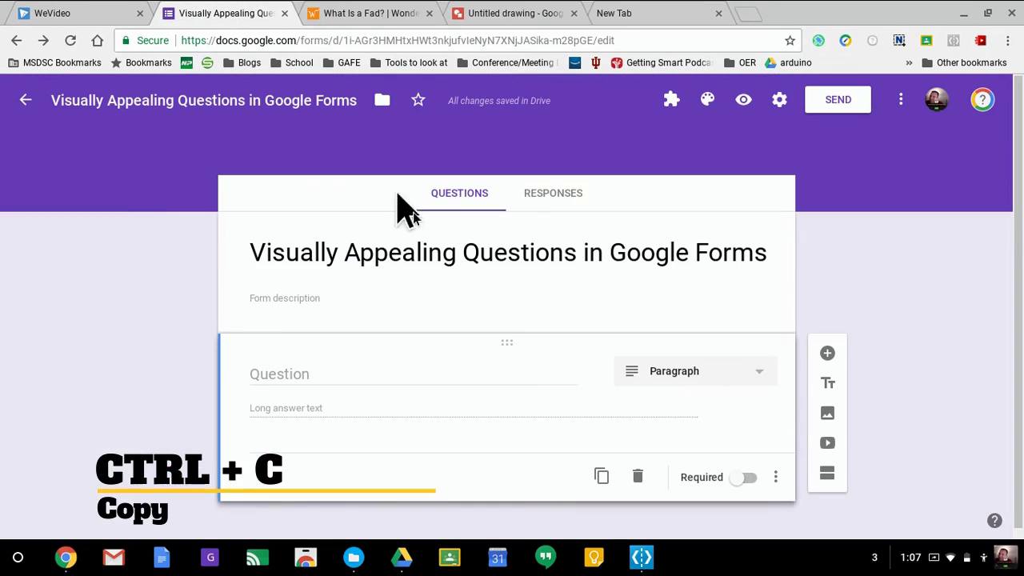
left_click(348, 373)
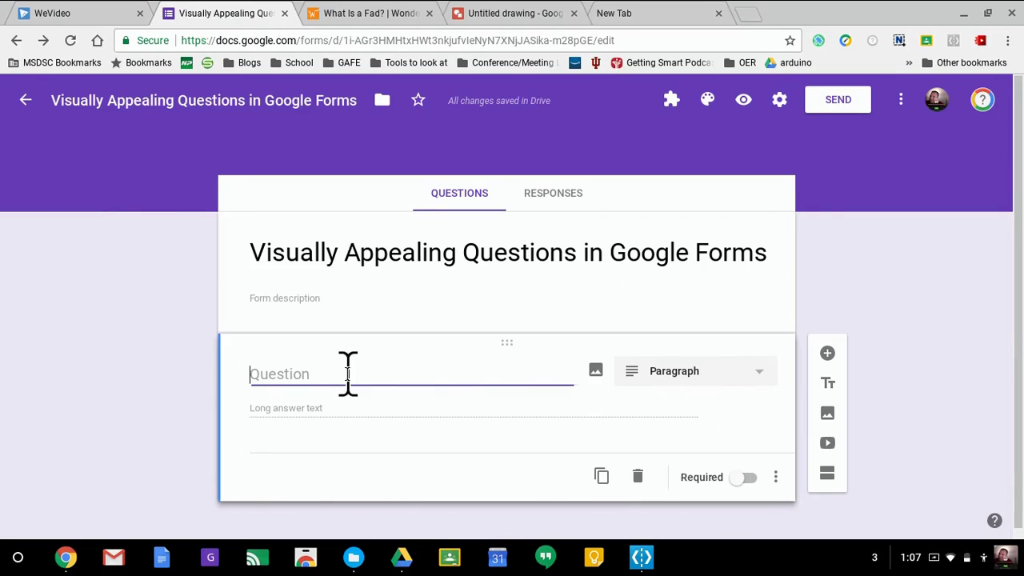
type("e were walking past the Wonderopolis barn the other day when we overheard an interesting conversation between two of the cows:Cow 1: Buttercup! Did you see what that foolish bull did?Cow 2: Oh yes, Milkshake! Why would Barry go and do such a thing?Cow 1: Seriously! Why on Earth did he pierce his nose and put a big ring through it?Cow 2: I know! What if he sneezes? Ewww! I hope it's just a fad.We didn't stick around to hear the rest of their conversation. We wanted to get straight to the field to see what Barry the Bull had done. Had any of the other bulls followed suit and put big rings through their noses? Was it just a fad?")
scroll(276, 312, "up", 1)
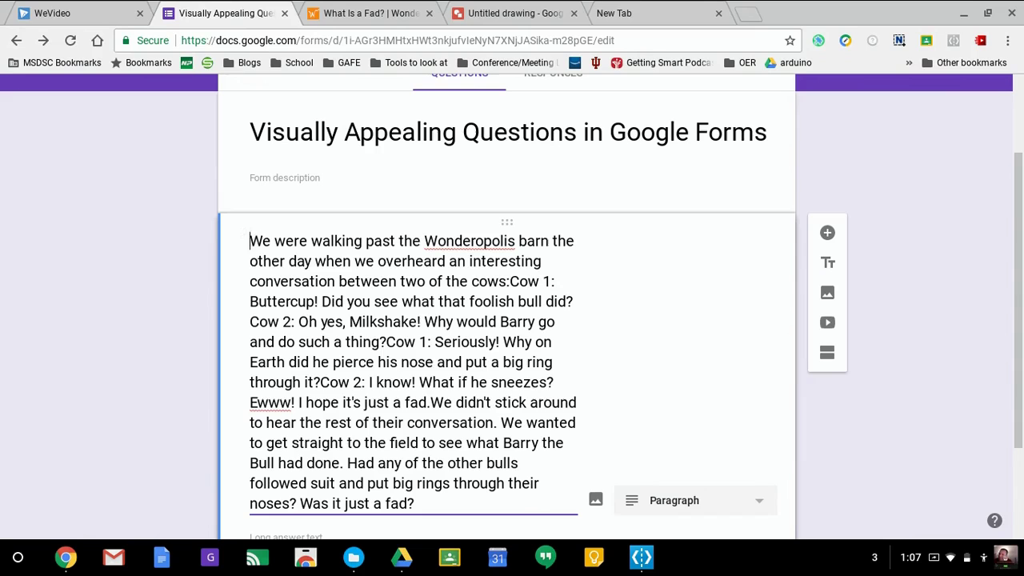
Add 'Read the passage and answer the question at the end.' before the passage.
type("REad")
key("BackSpace")
key("BackSpace")
key("BackSpace")
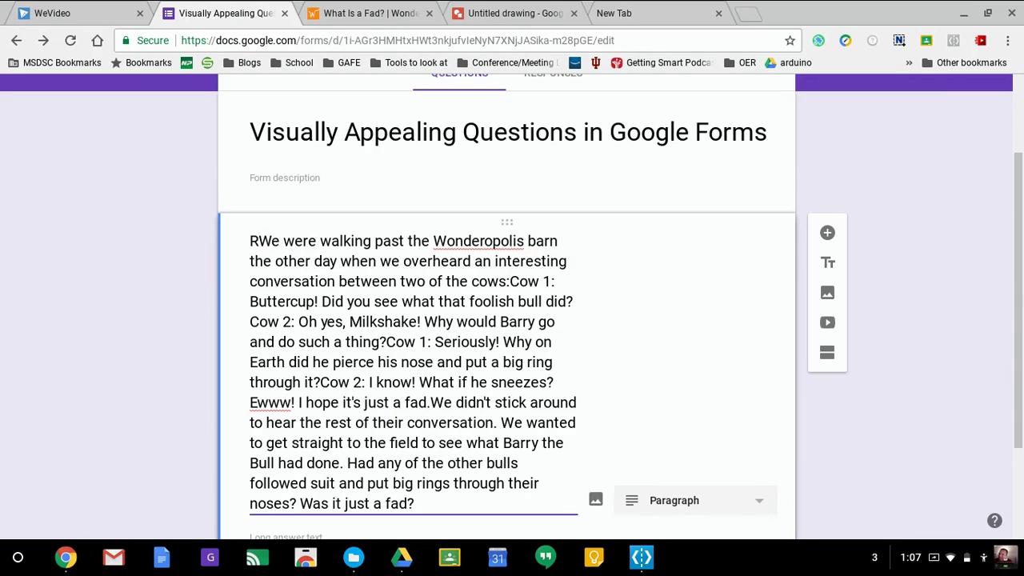
type("re")
key("BackSpace")
key("BackSpace")
type("e")
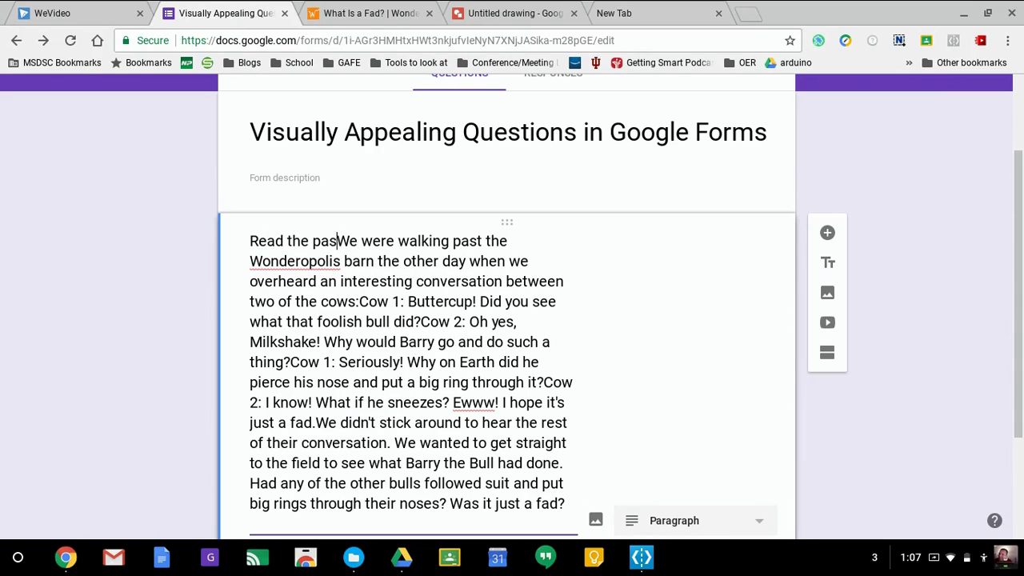
type("ad the passage and answe")
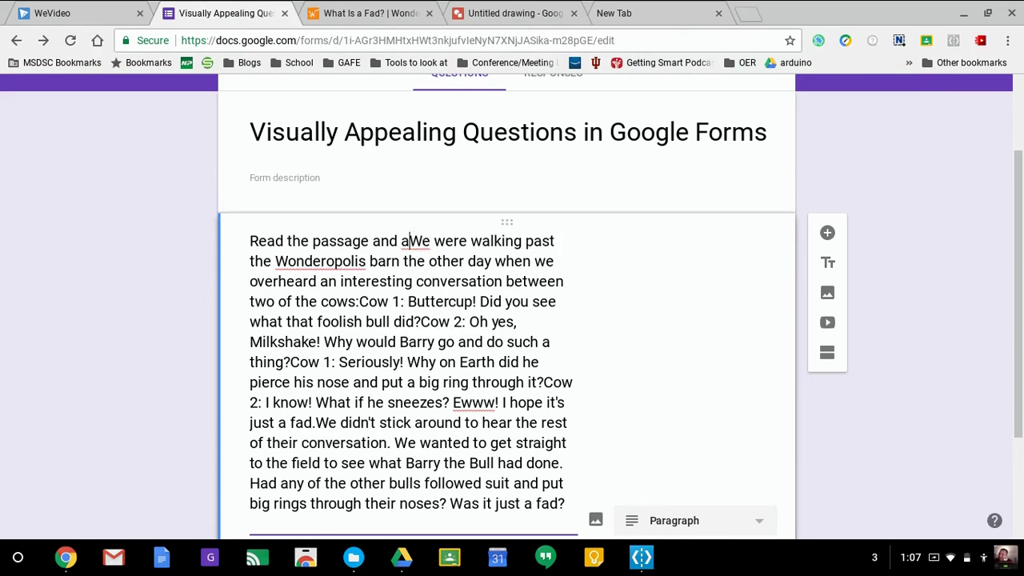
type("r the question at the end.")
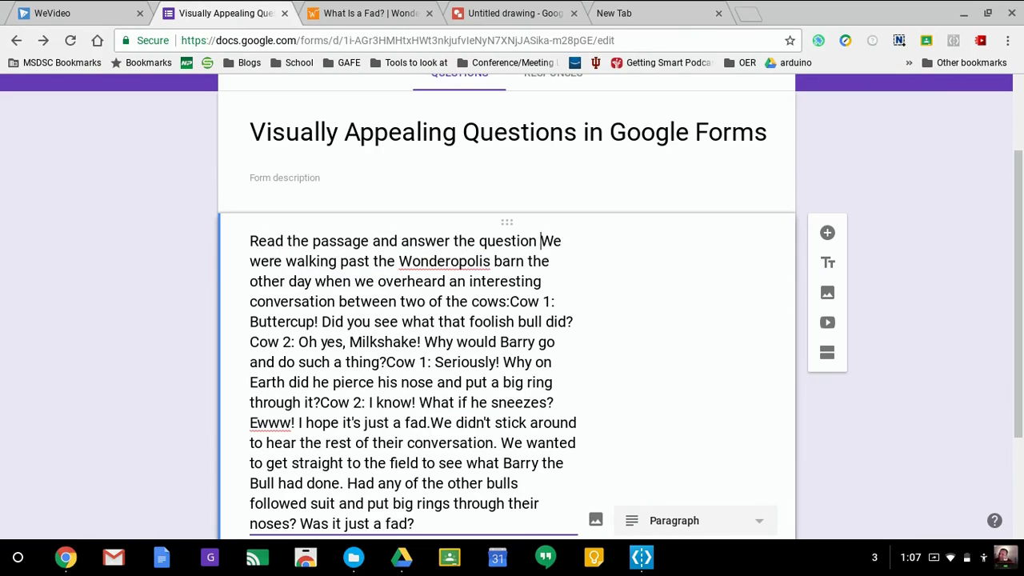
scroll(399, 304, "down", 2)
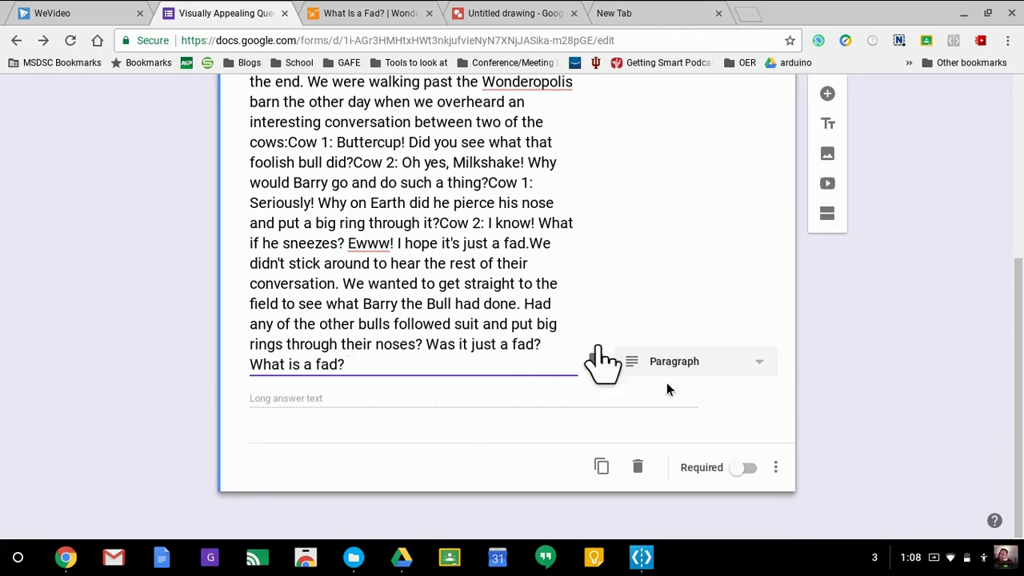
scroll(744, 409, "up", 3)
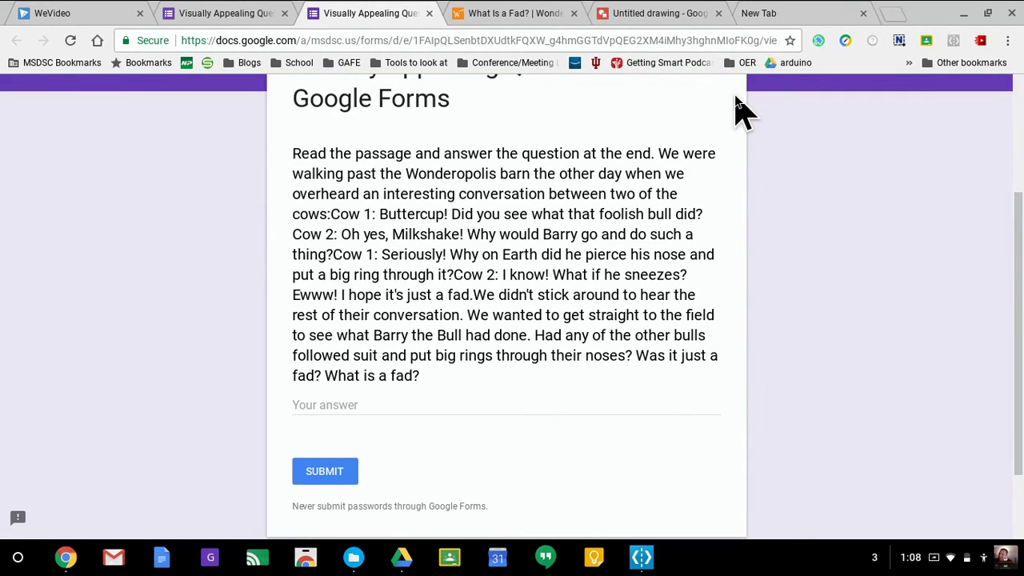
Scroll the respondent preview to view the cow passage question and its answer box.
scroll(740, 112, "up", 1)
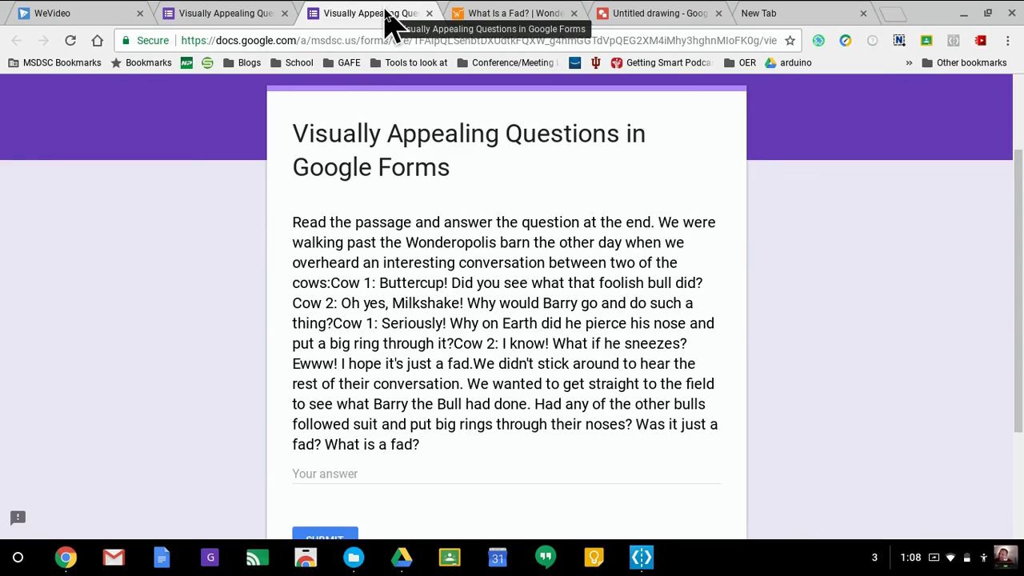
Close the preview, add a blank multiple-choice question after the passage, and return to Wonderopolis.
left_click(429, 14)
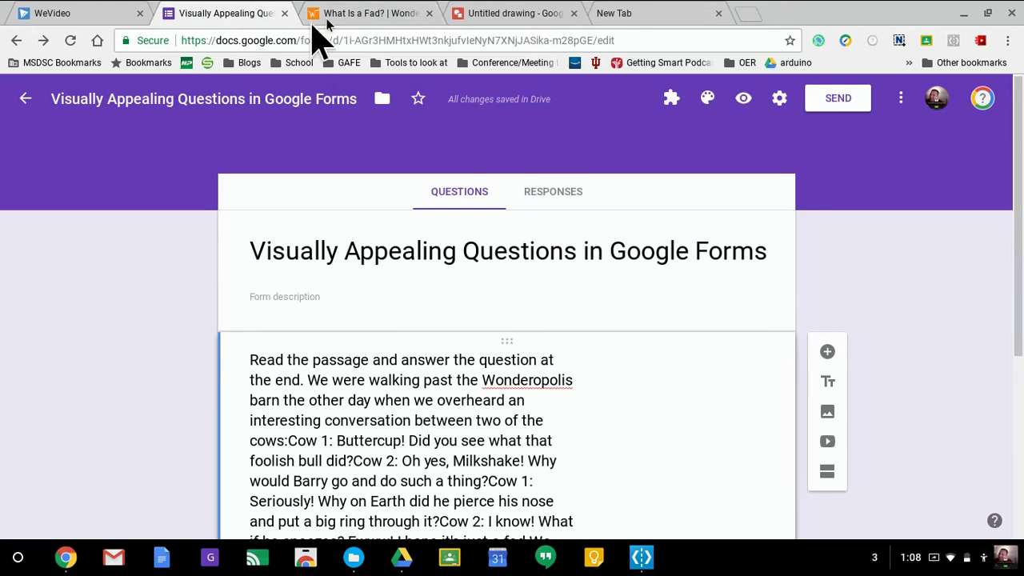
scroll(406, 160, "down", 1)
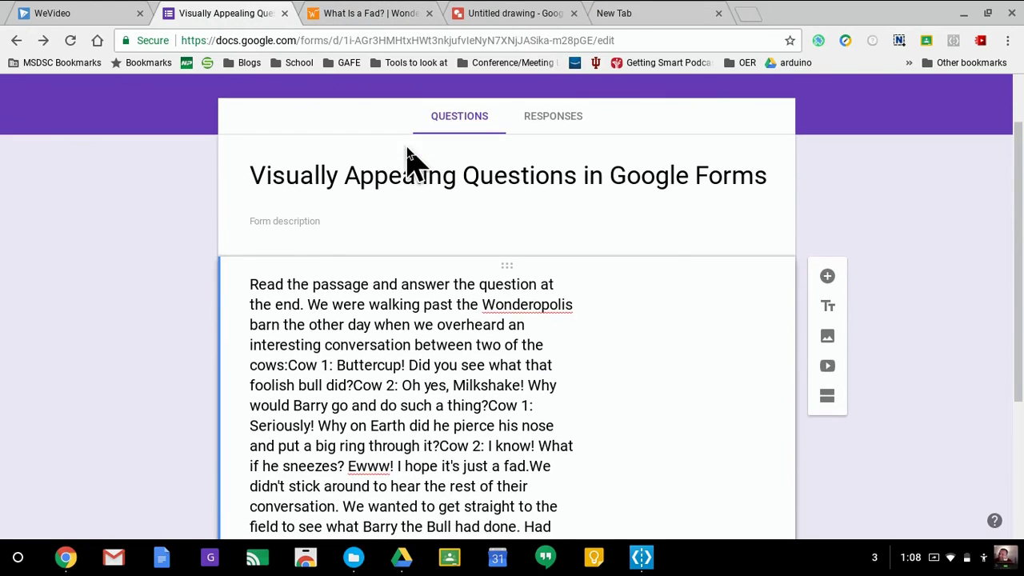
scroll(667, 256, "down", 3)
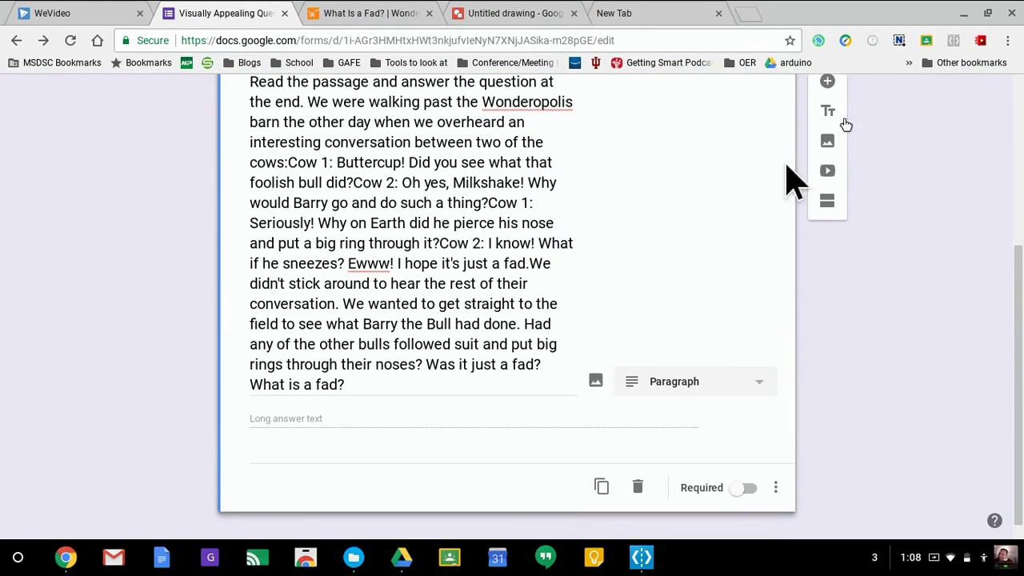
left_click(827, 83)
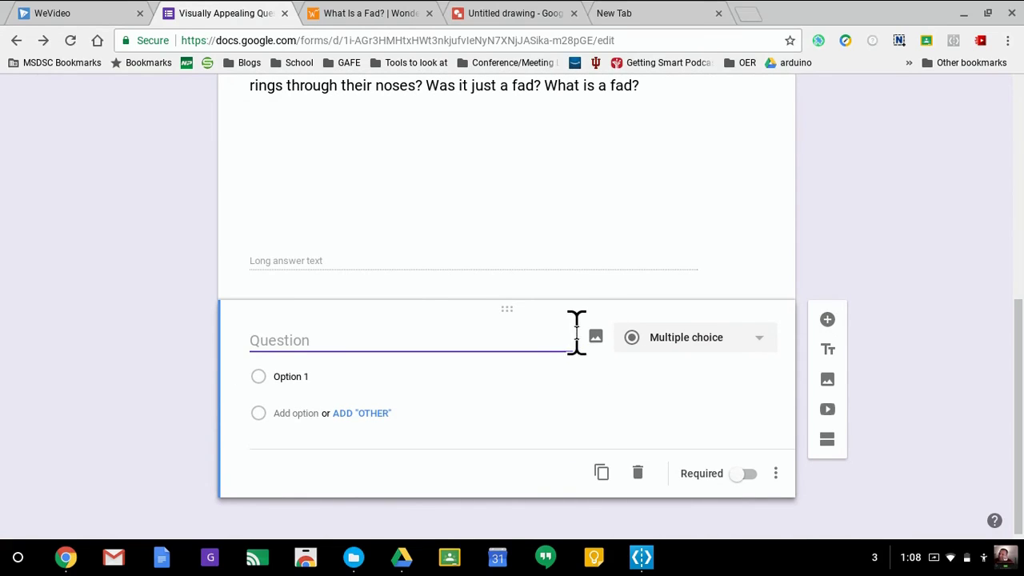
left_click(391, 21)
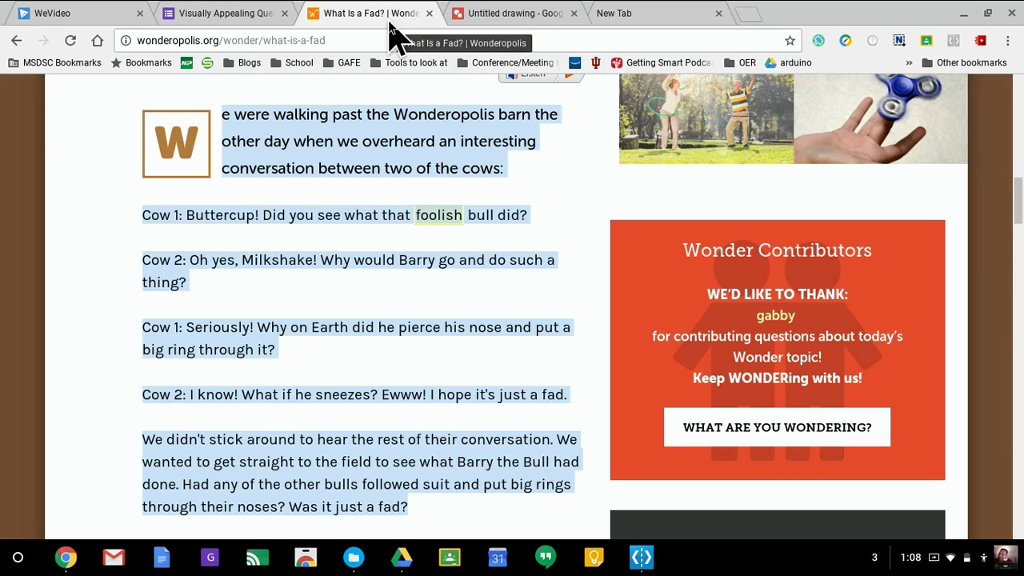
Deselect the article text and capture a region screenshot of the cow-conversation passage.
left_click(110, 219)
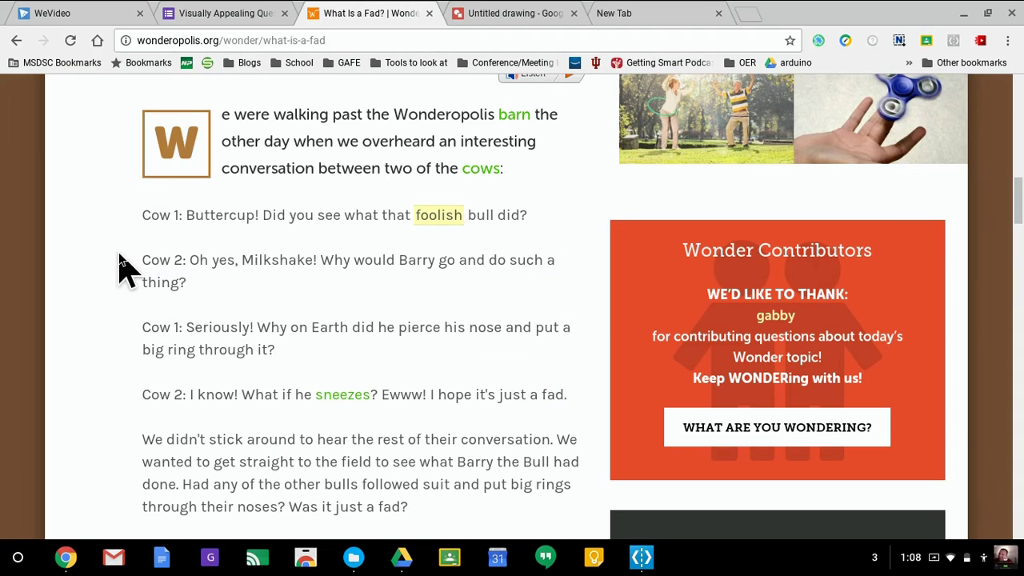
key("ctrl+shift+F5")
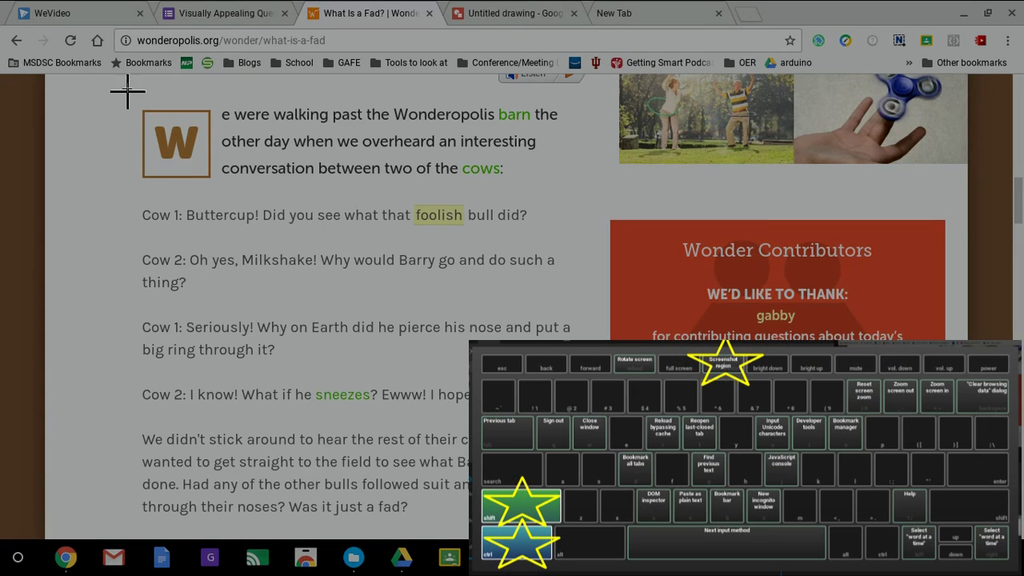
left_click_drag(125, 88, 588, 528)
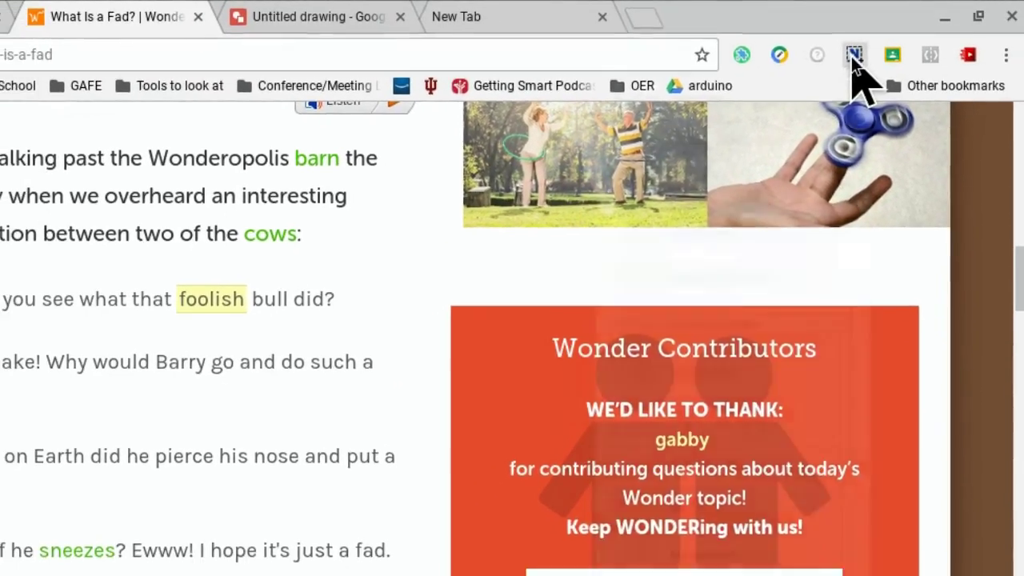
Capture the logo and passage area with the screenshot extension and save it as nosering.png.
left_click(846, 58)
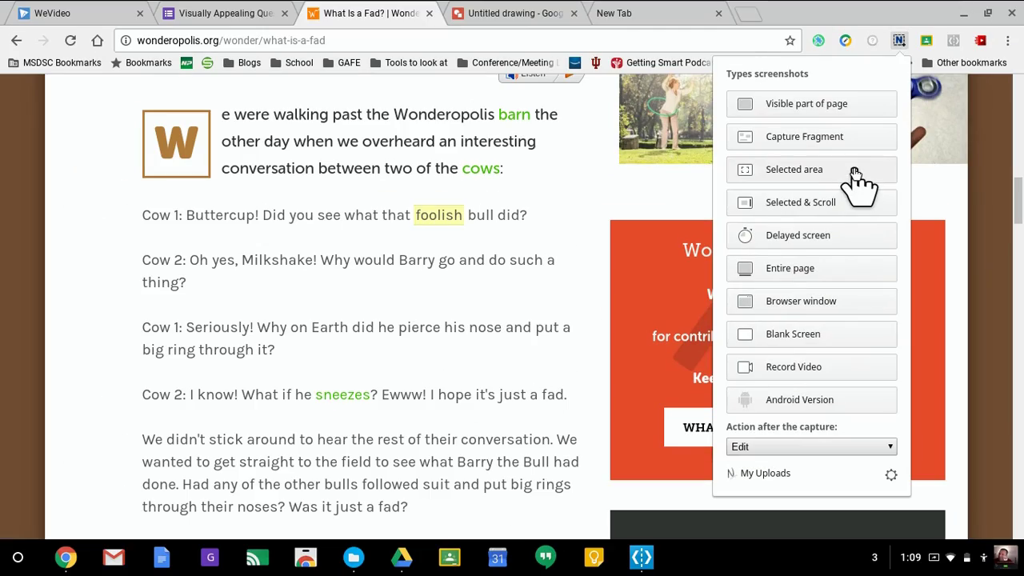
left_click(855, 171)
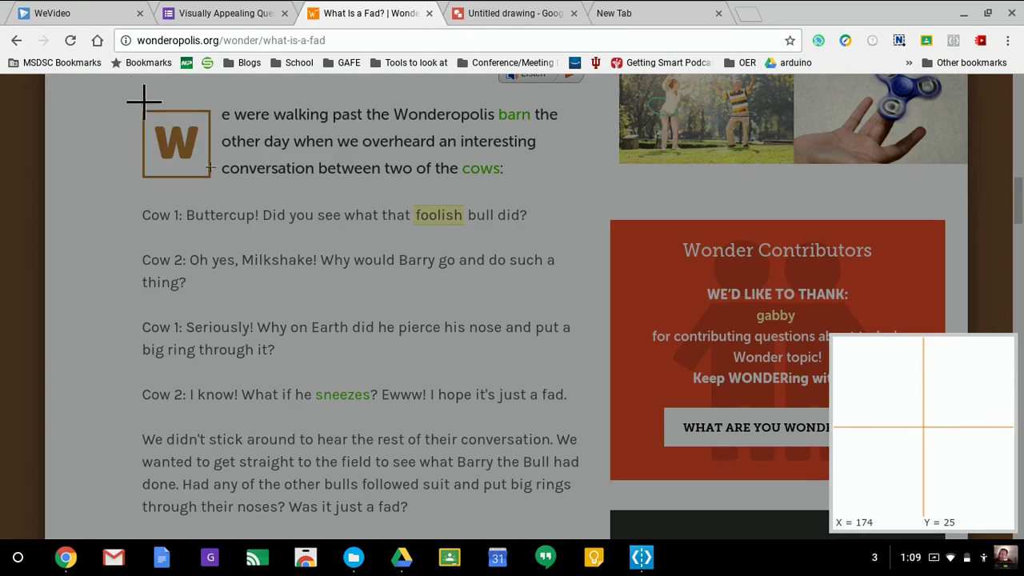
left_click_drag(131, 94, 594, 522)
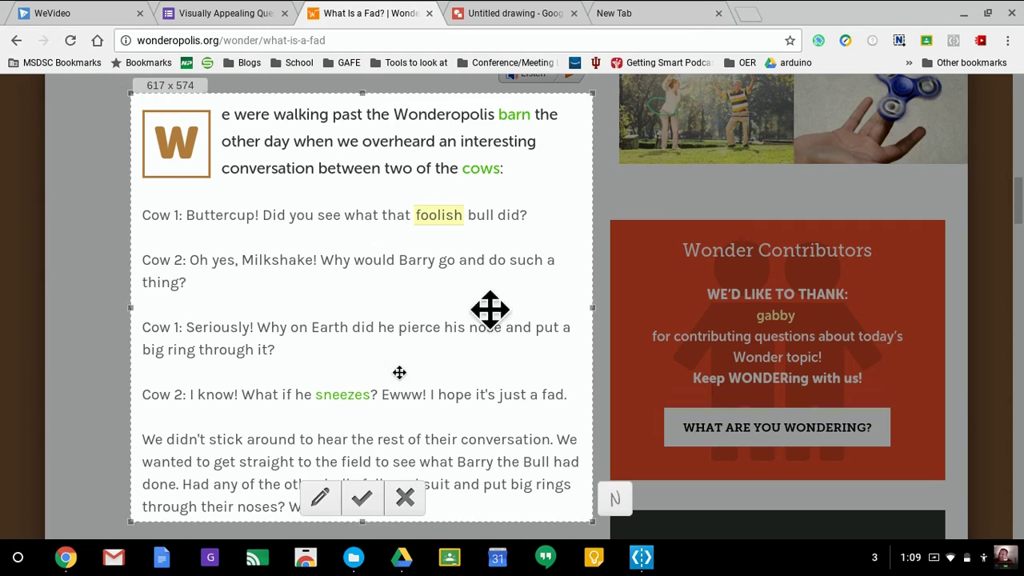
left_click(362, 500)
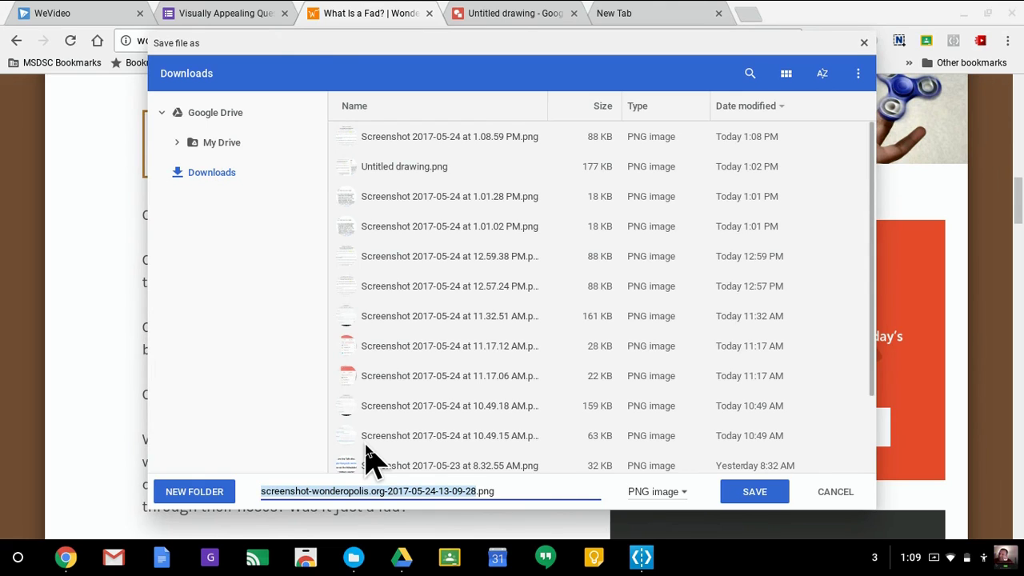
type("n")
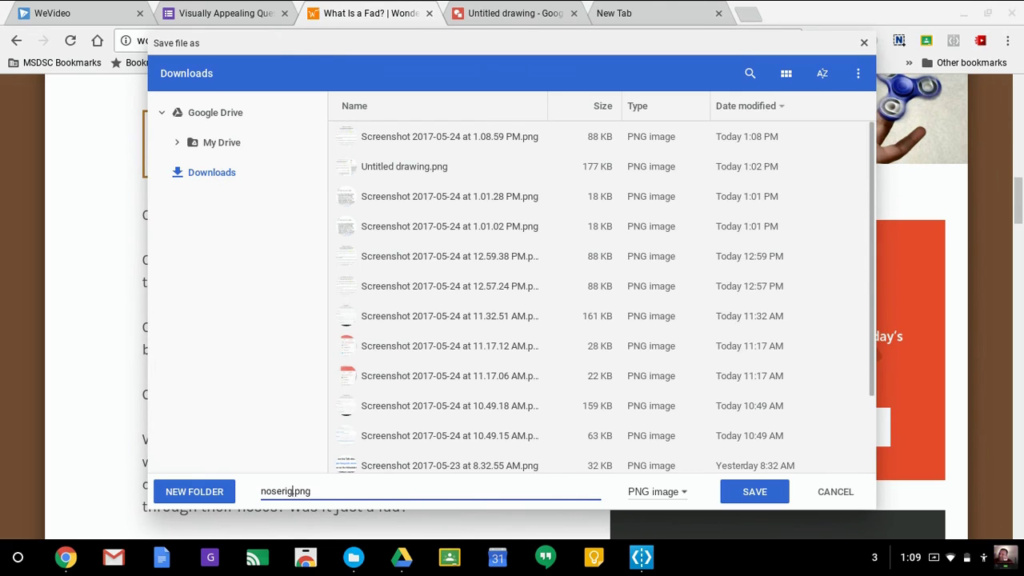
type("osering")
key("Return")
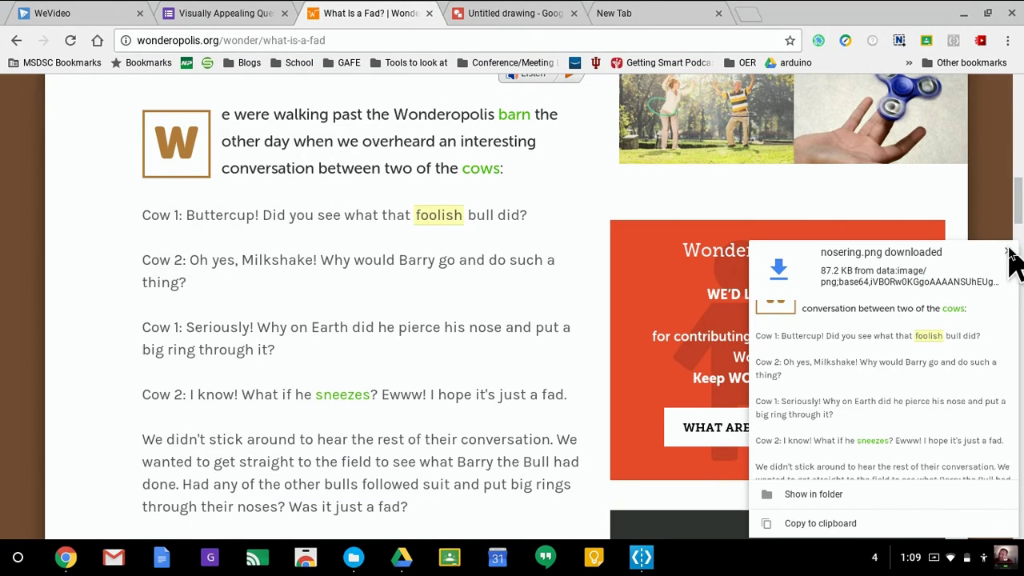
Upload the 1.08.59 PM passage screenshot from Downloads as the new question's image.
left_click(1008, 252)
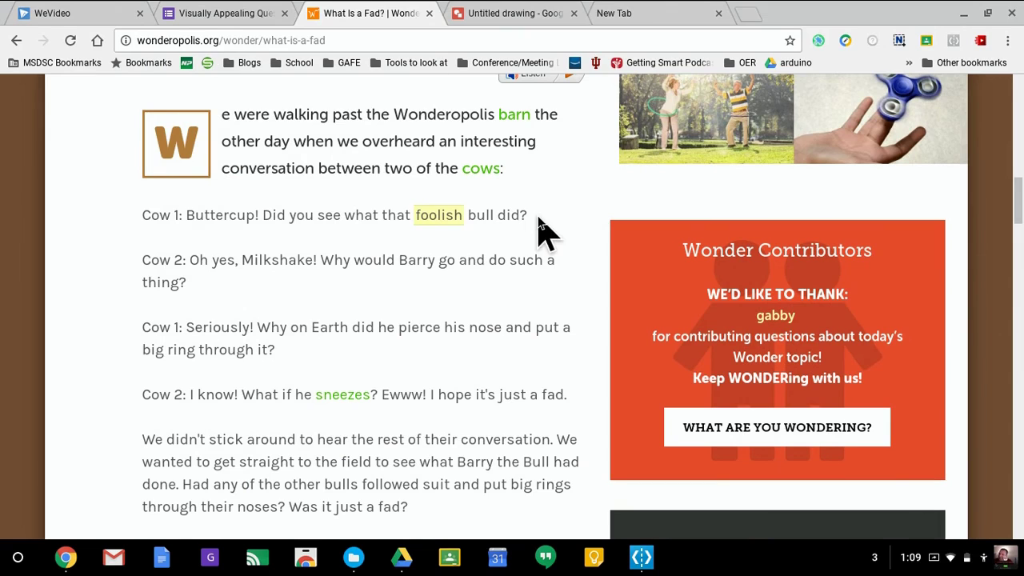
left_click(228, 18)
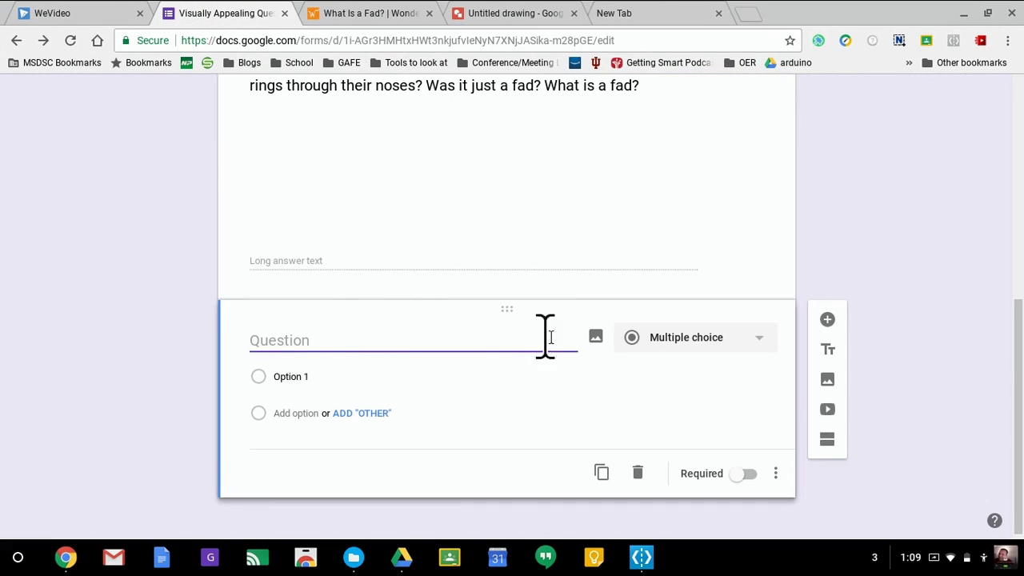
left_click(595, 337)
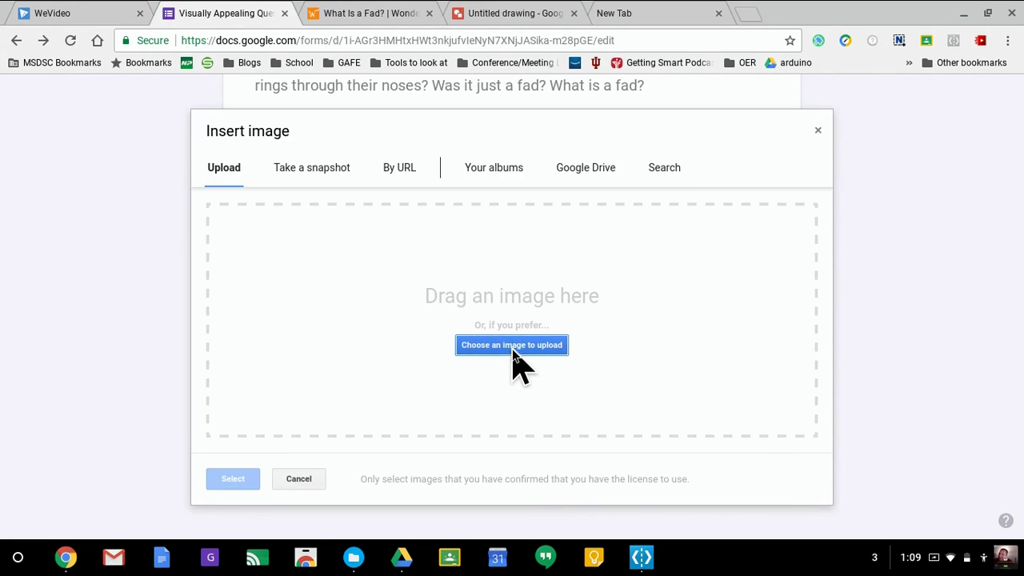
left_click(512, 352)
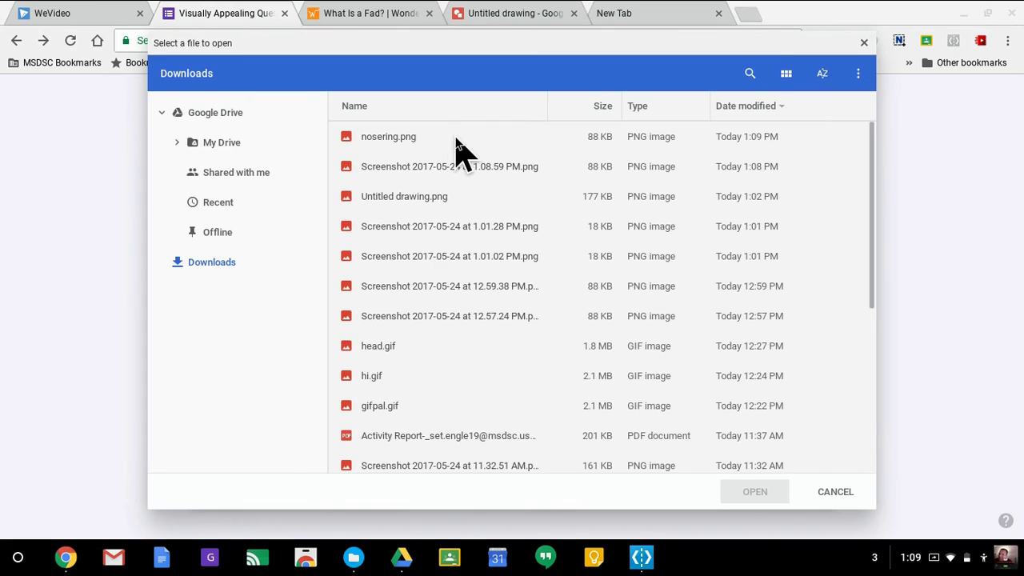
left_click(410, 172)
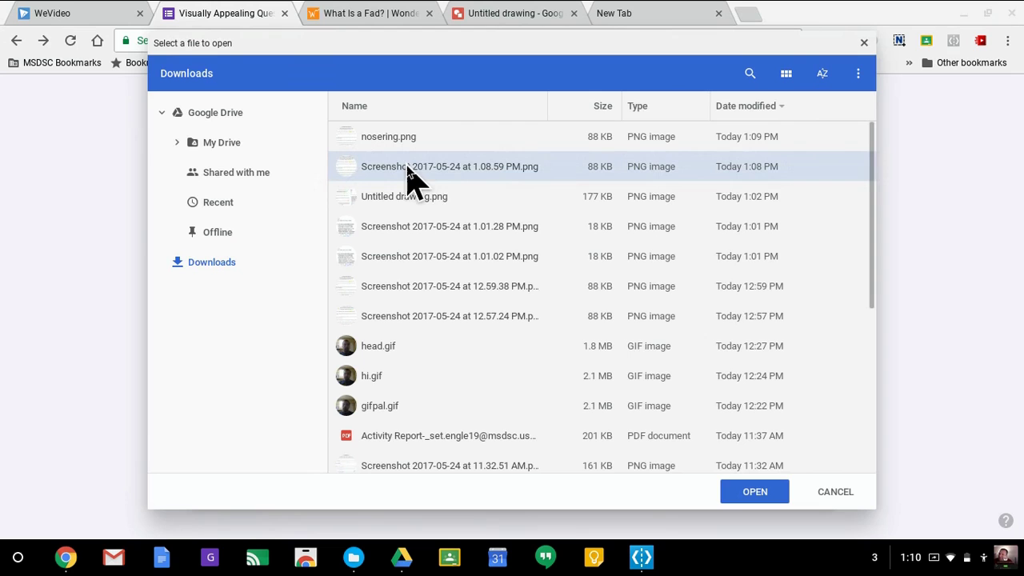
left_click(732, 492)
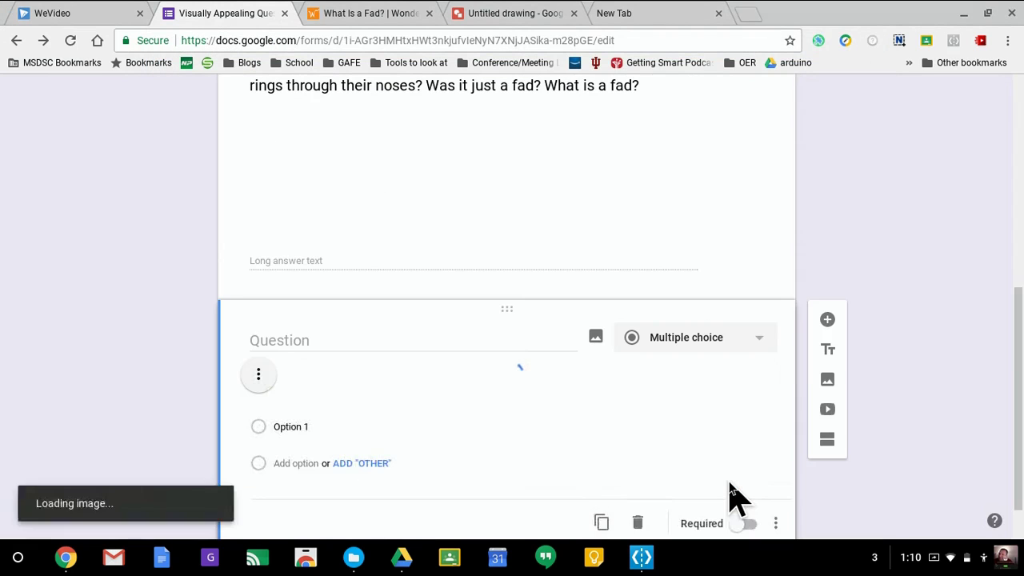
Title the image question 'What is a fad?'.
scroll(738, 439, "down", 1)
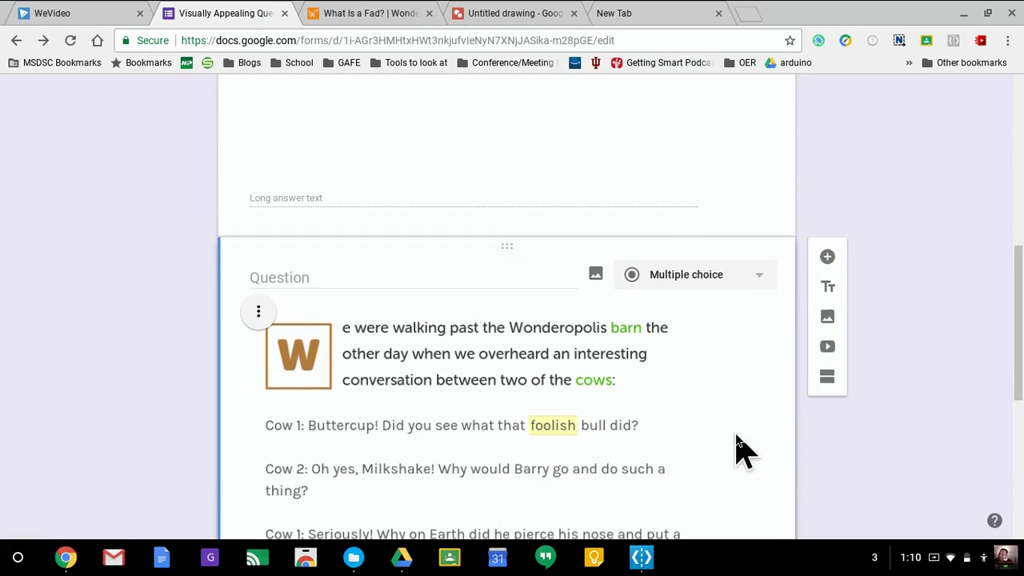
left_click(421, 268)
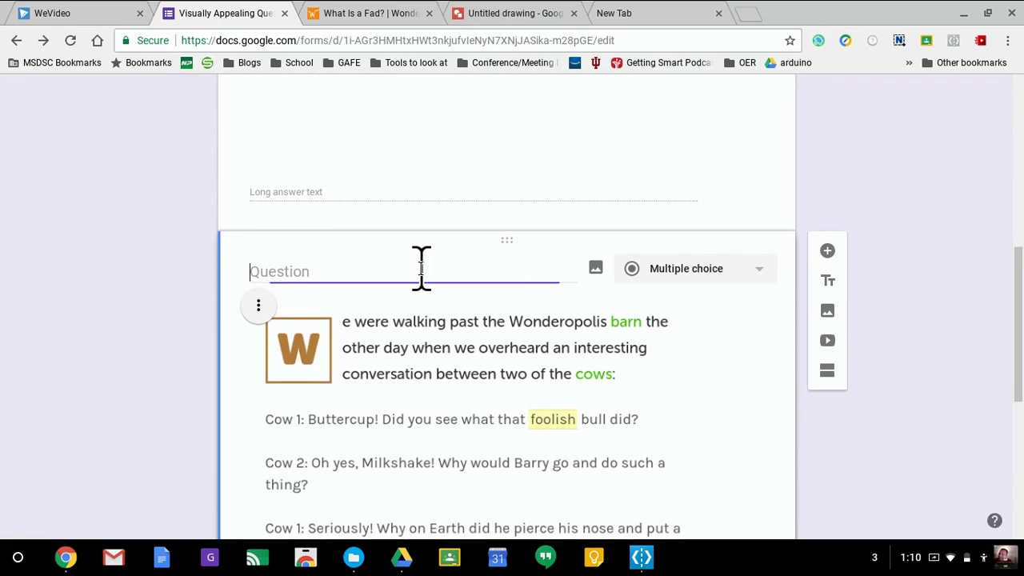
type("What is a fad?")
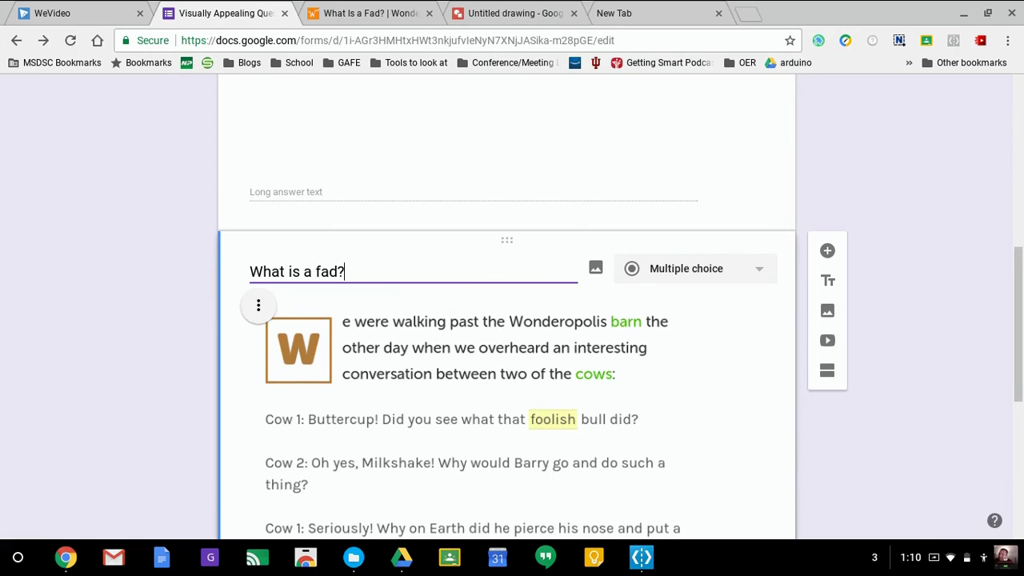
scroll(608, 340, "down", 3)
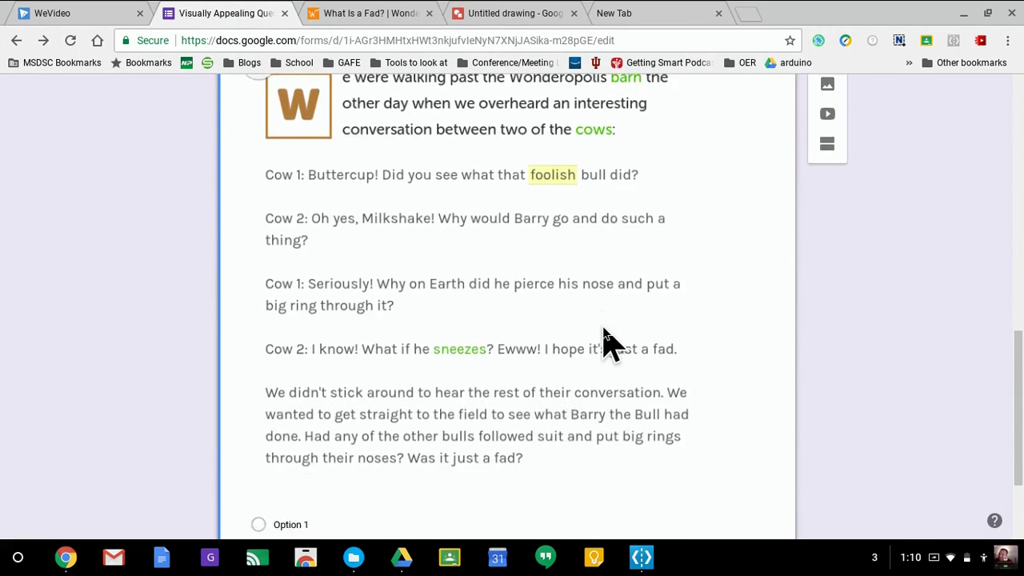
scroll(605, 343, "down", 2)
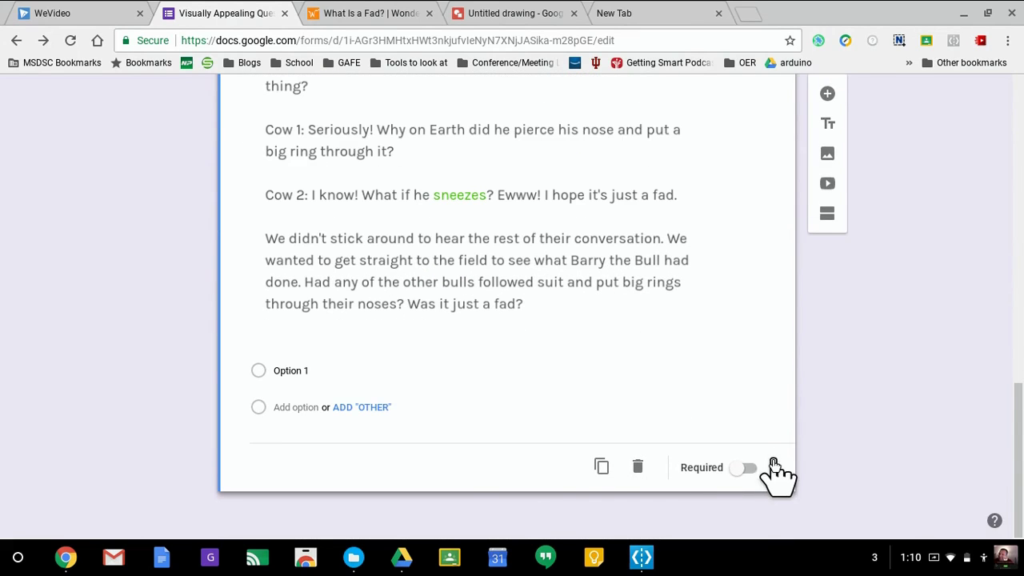
Add the description 'Read the passage and answer the question.' to the question.
left_click(777, 469)
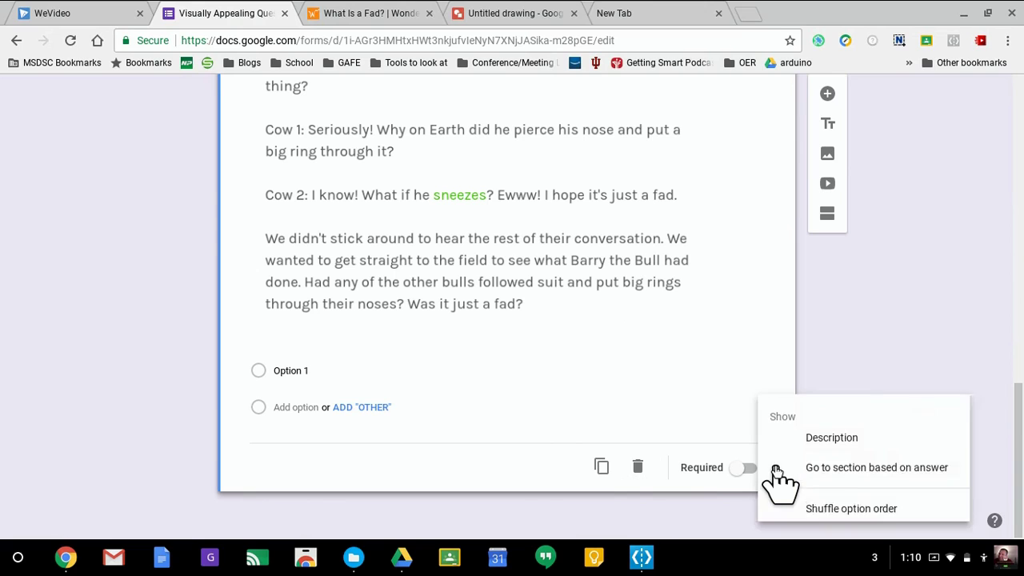
left_click(832, 430)
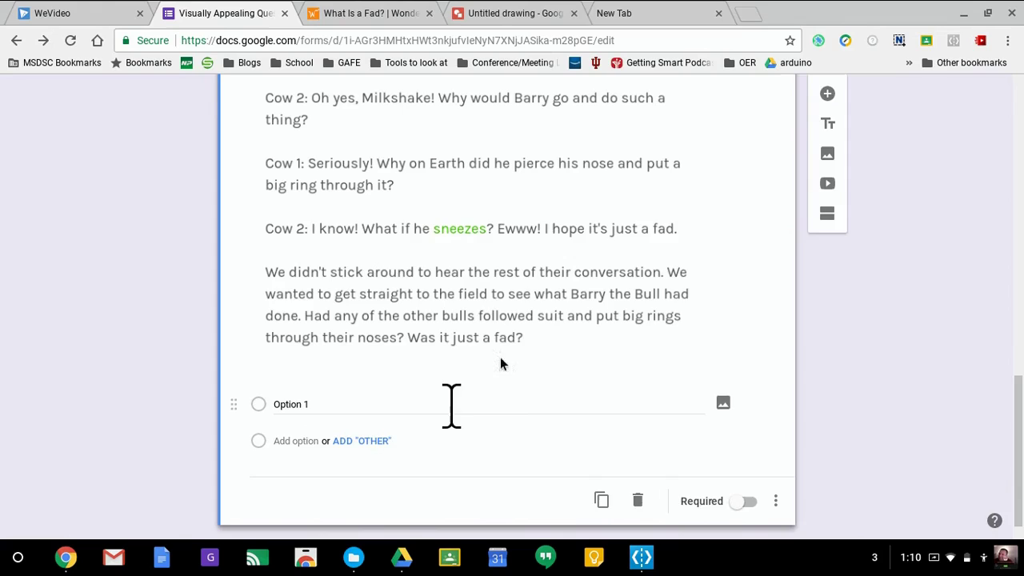
scroll(501, 364, "up", 4)
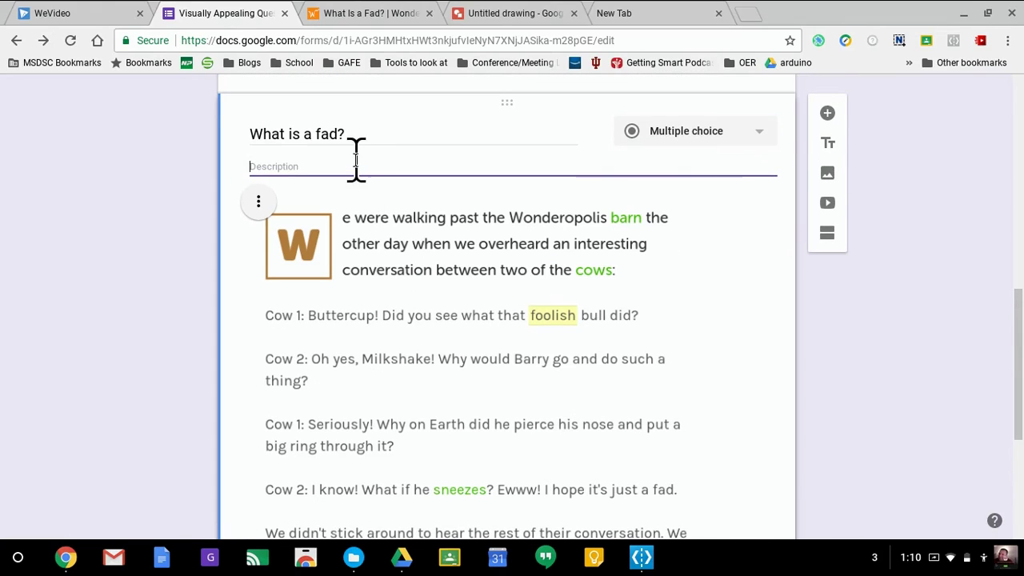
type("Read the passage an")
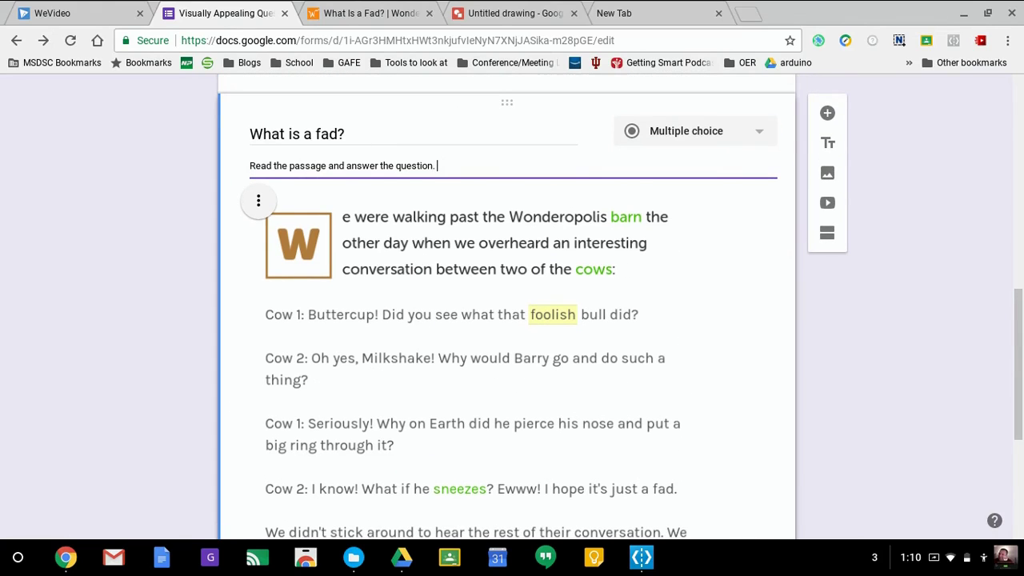
type("d answer the question.")
scroll(601, 240, "down", 4)
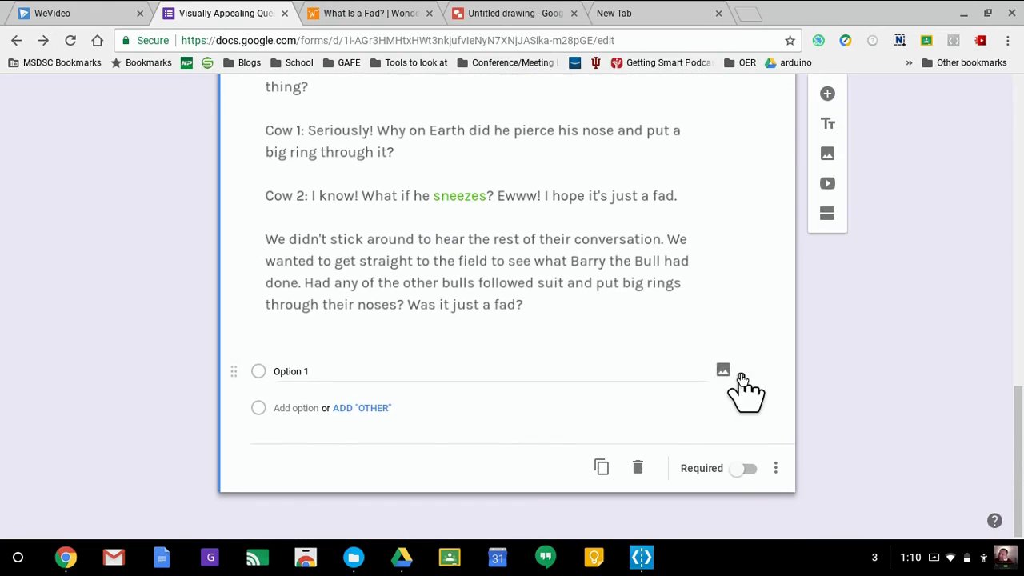
scroll(743, 380, "up", 5)
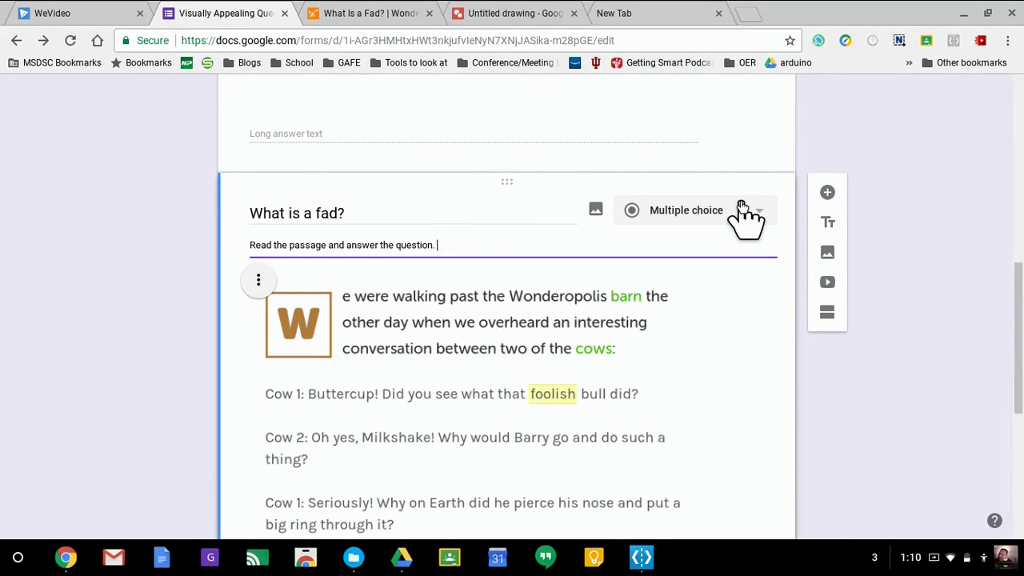
Change the question type from Multiple choice to Short answer.
left_click(741, 208)
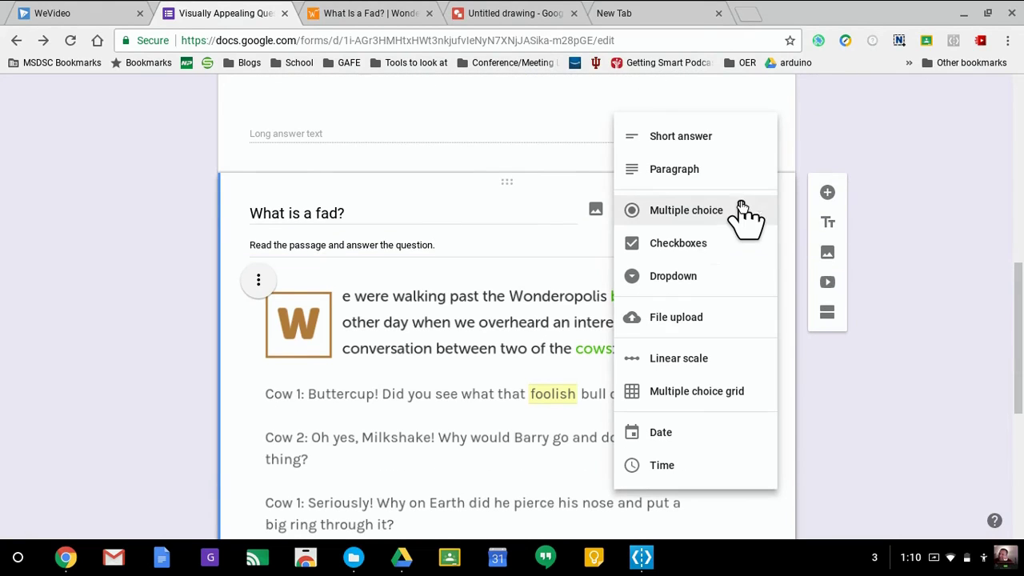
left_click(708, 144)
scroll(718, 322, "up", 3)
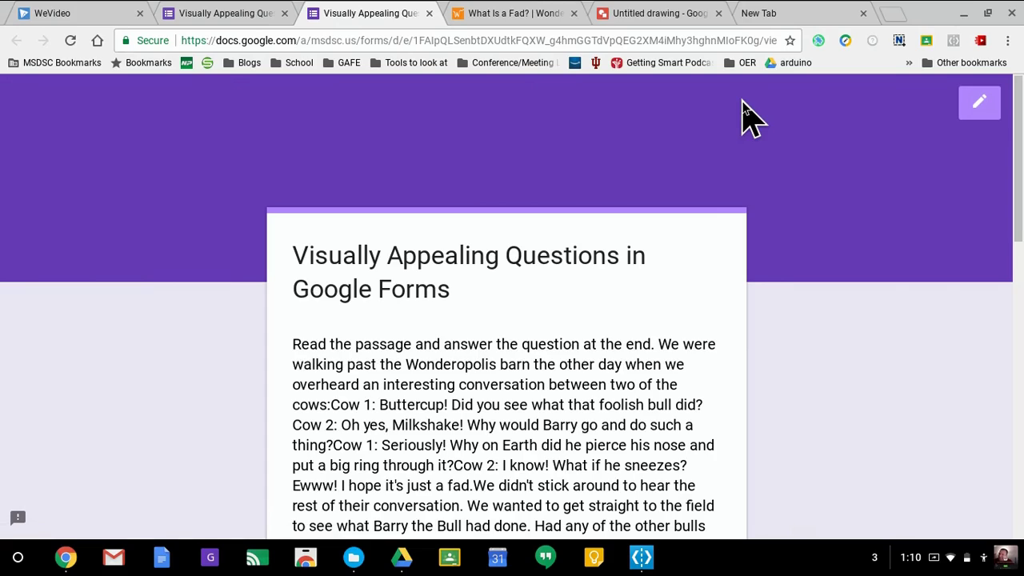
Scroll the form preview down to Submit and back to check both passage questions.
scroll(744, 112, "down", 5)
scroll(744, 112, "up", 3)
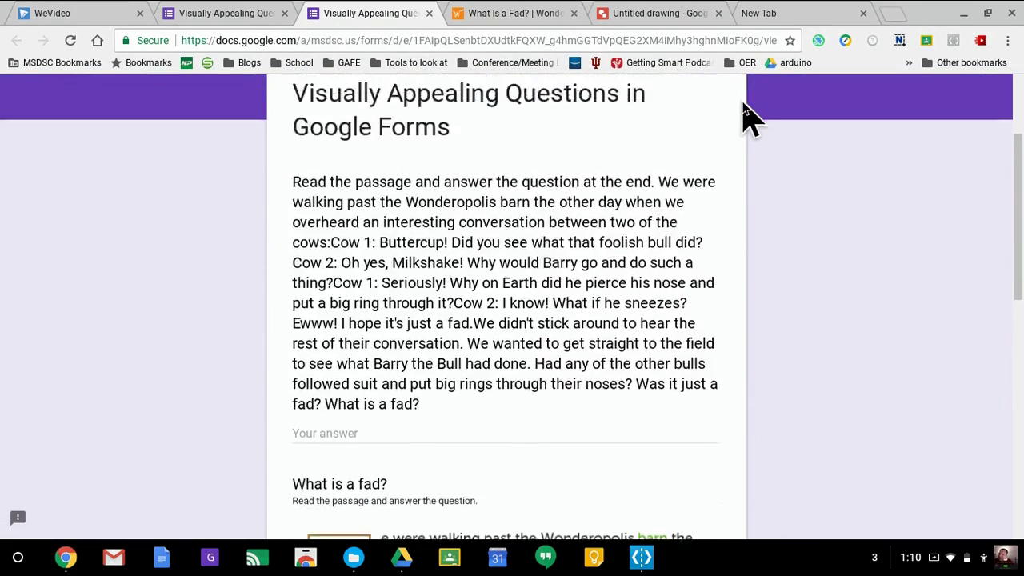
scroll(744, 112, "down", 5)
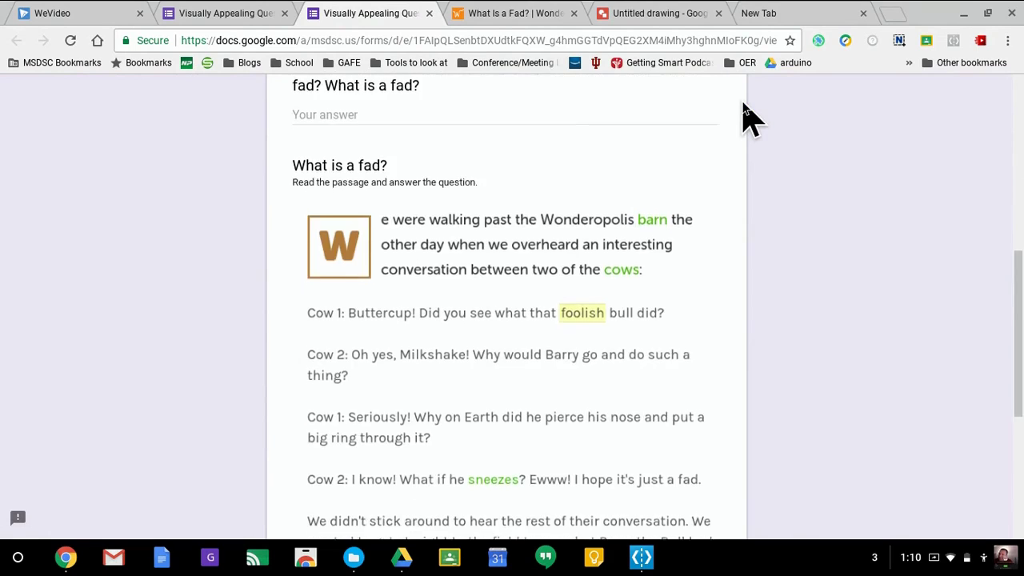
scroll(744, 112, "down", 4)
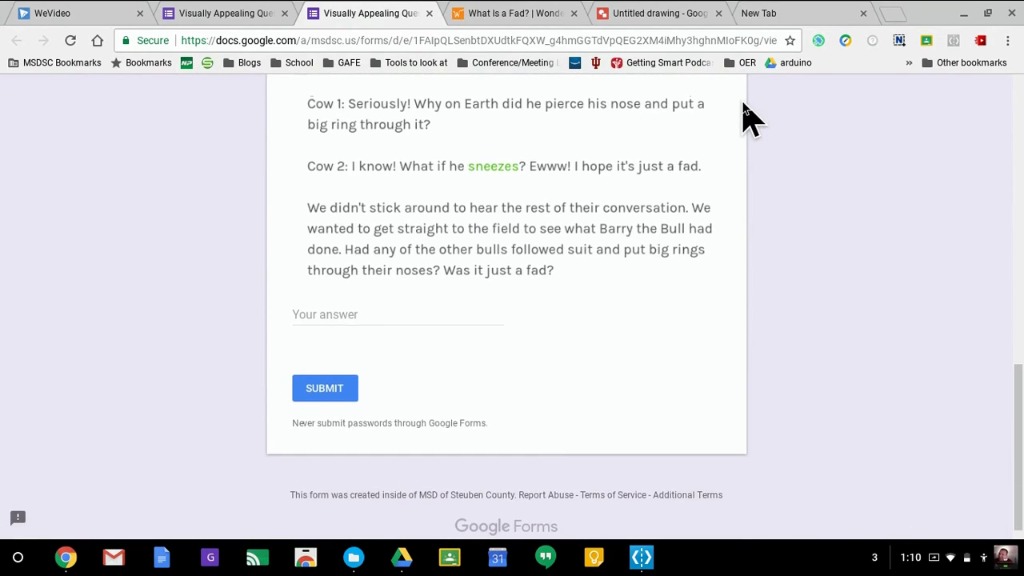
scroll(745, 112, "up", 10)
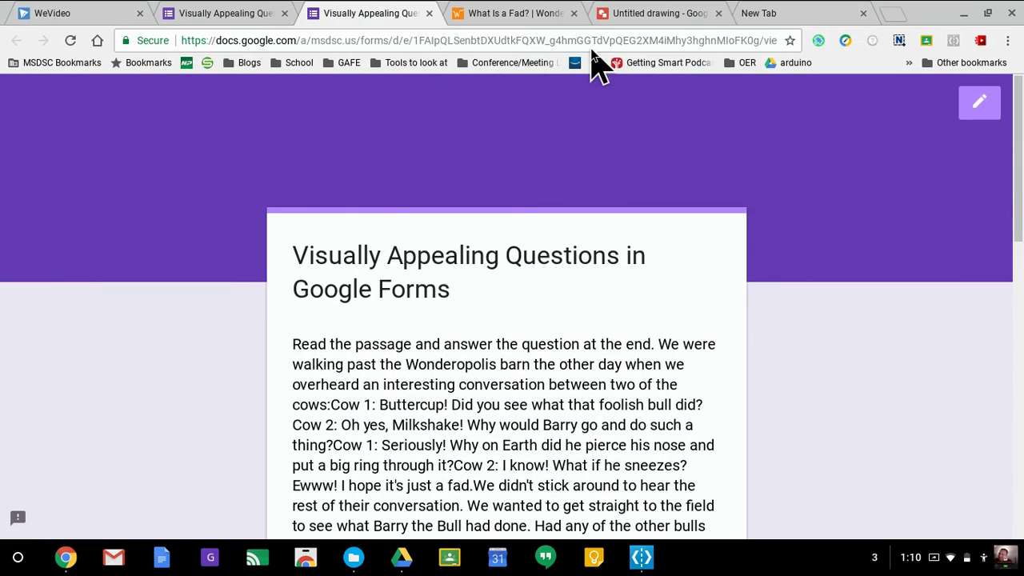
Copy the Wonderopolis cow conversation passage through 'Was it just a fad?' and return to the blank drawing.
left_click(654, 30)
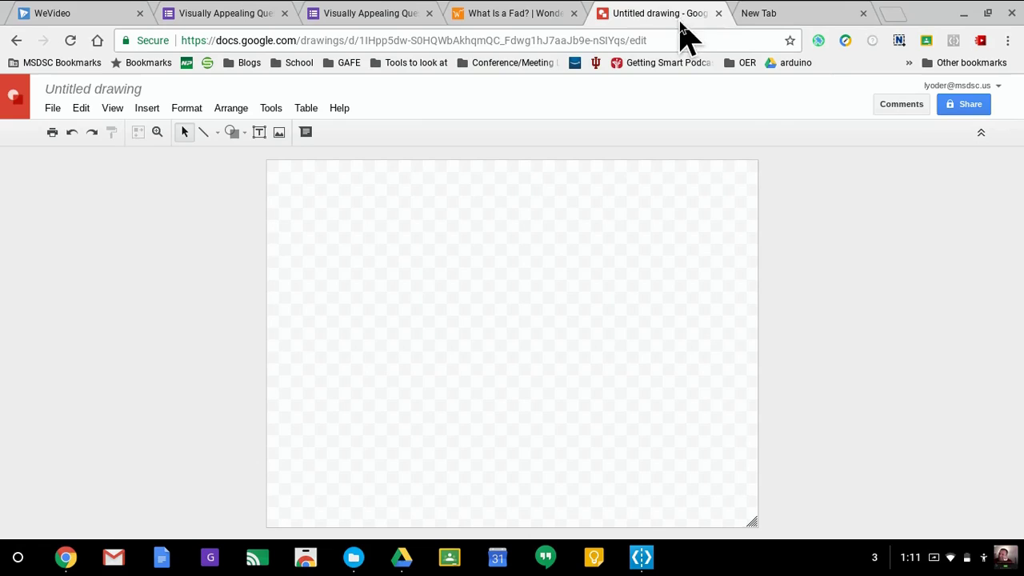
left_click(515, 22)
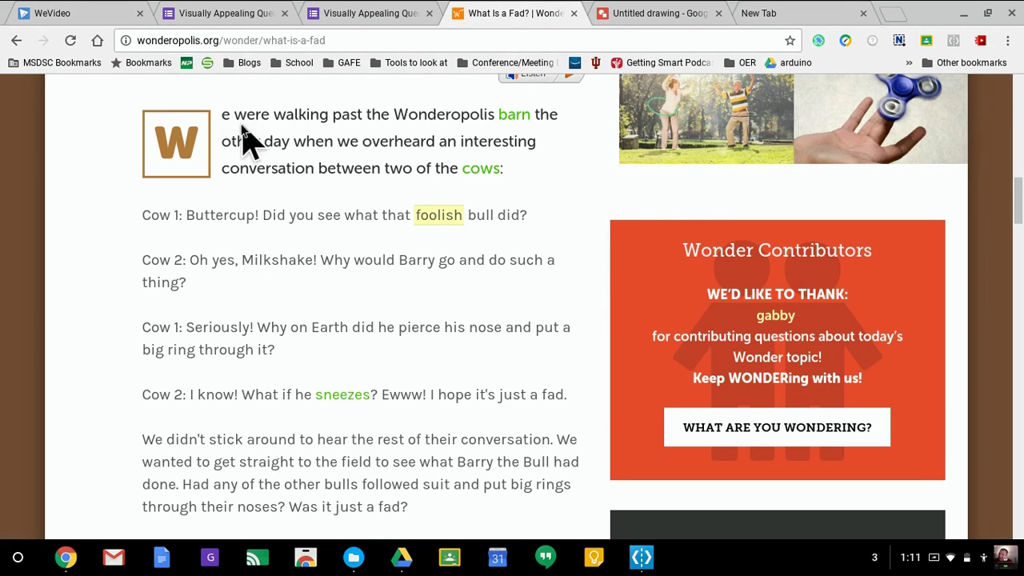
left_click_drag(224, 114, 402, 359)
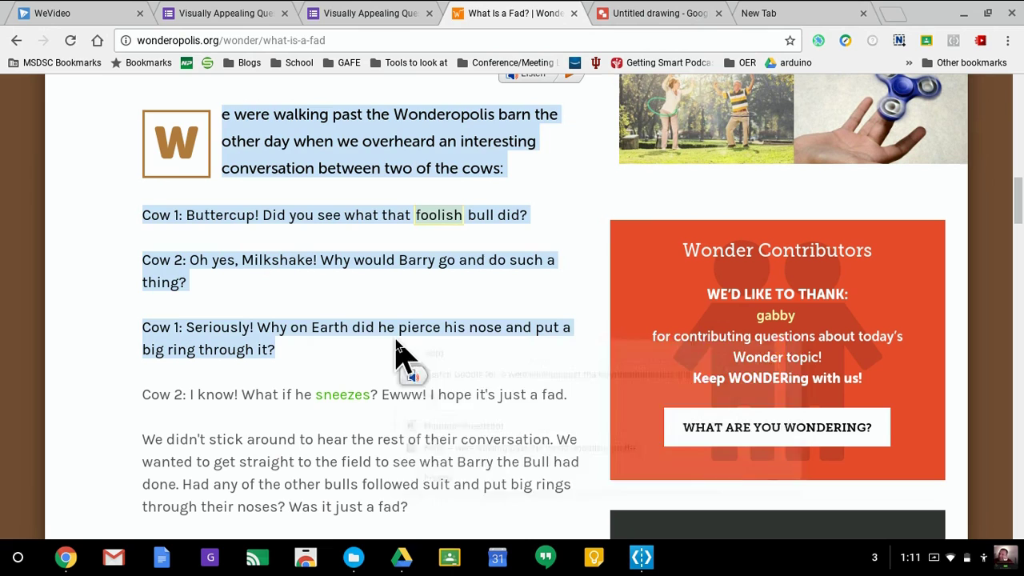
right_click(394, 337)
left_click(346, 247)
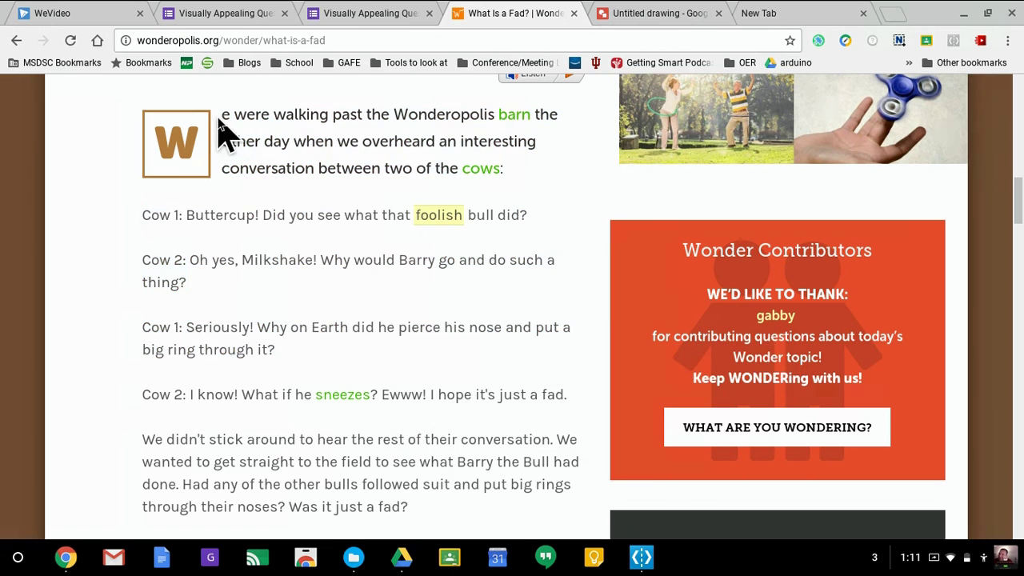
left_click_drag(221, 116, 428, 529)
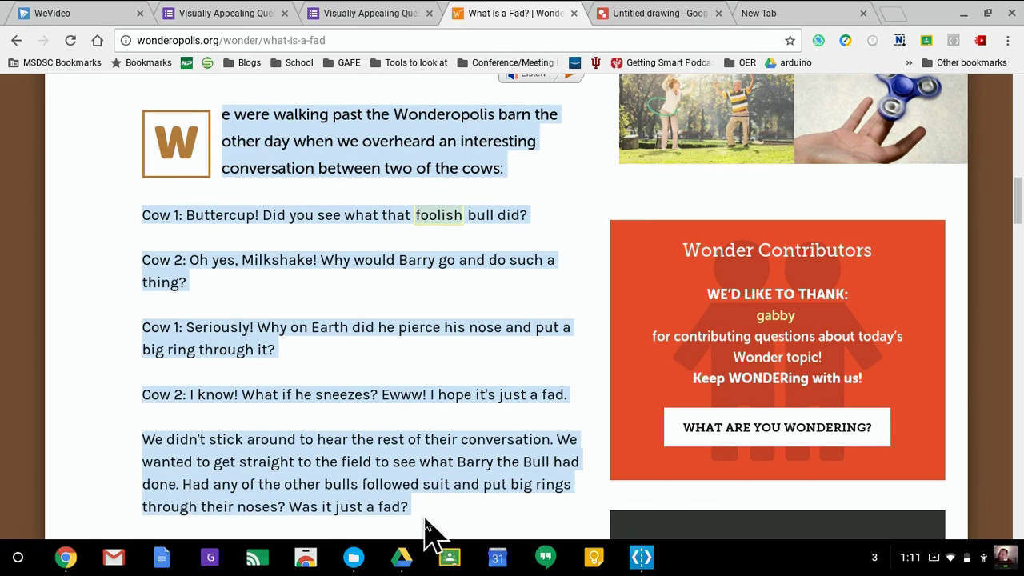
left_click(654, 14)
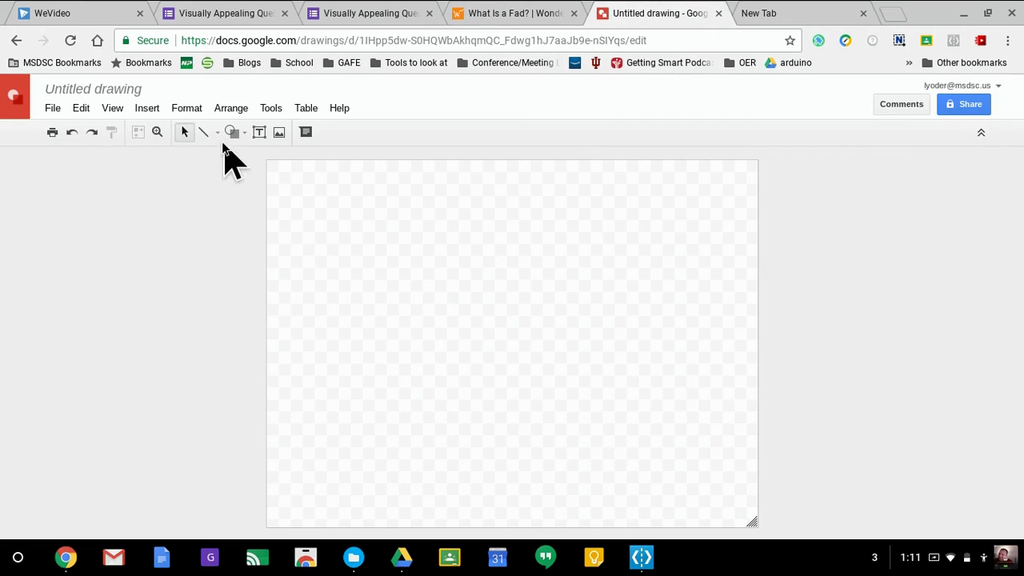
Draw a large text box, paste the passage and restore the missing 'W' in 'We were walking'.
left_click(259, 133)
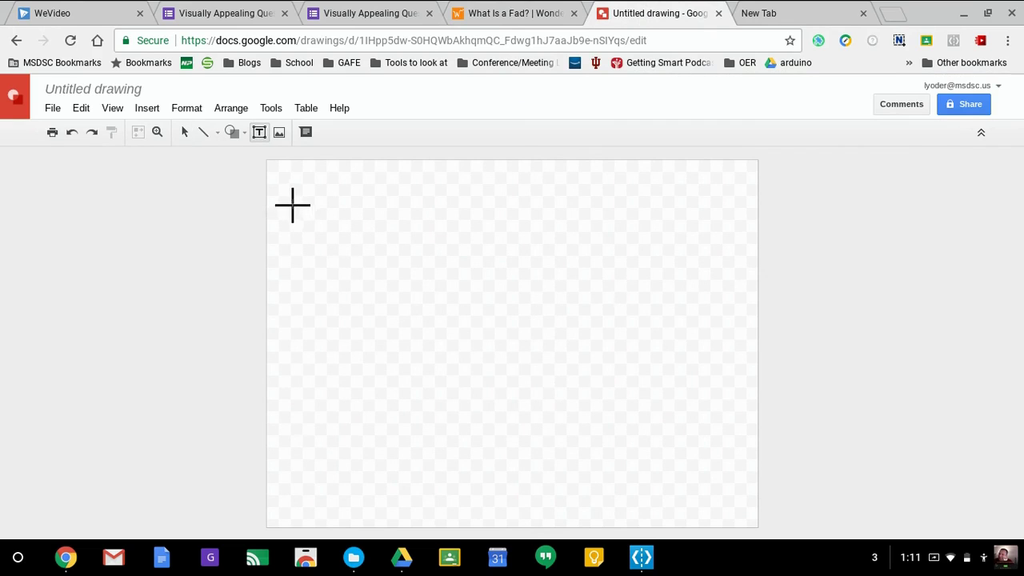
left_click_drag(293, 204, 599, 510)
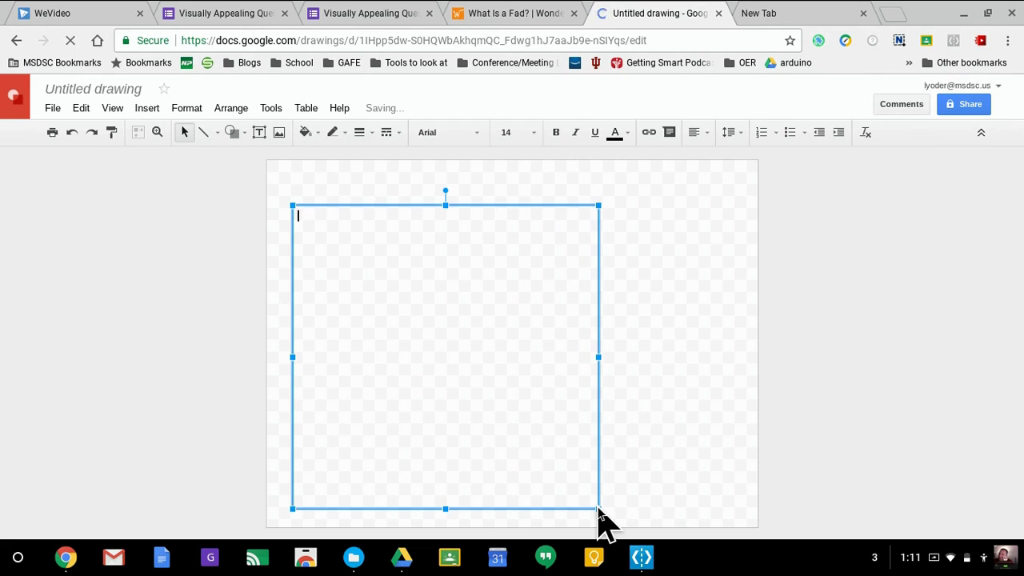
key("ctrl+v")
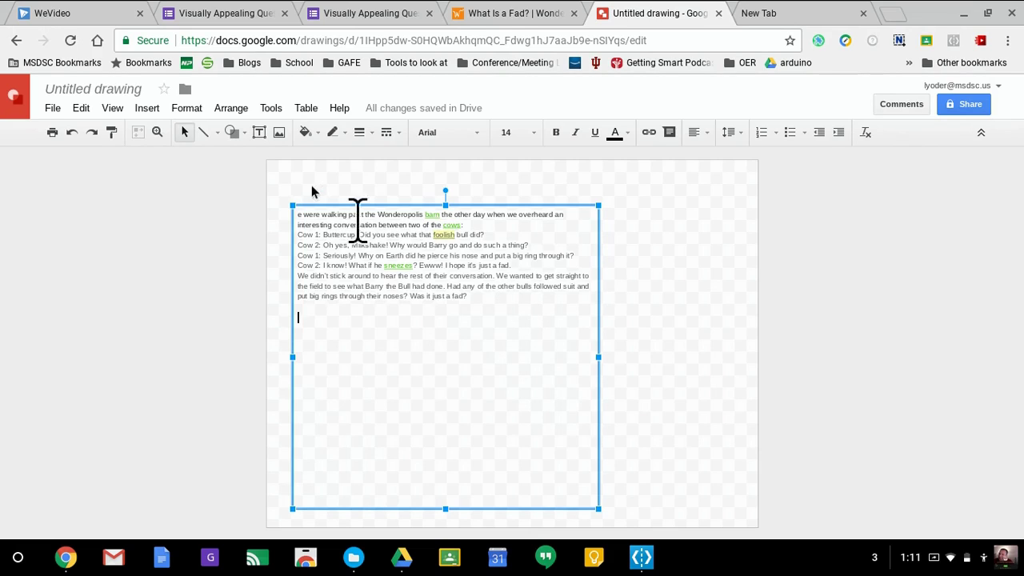
left_click(298, 214)
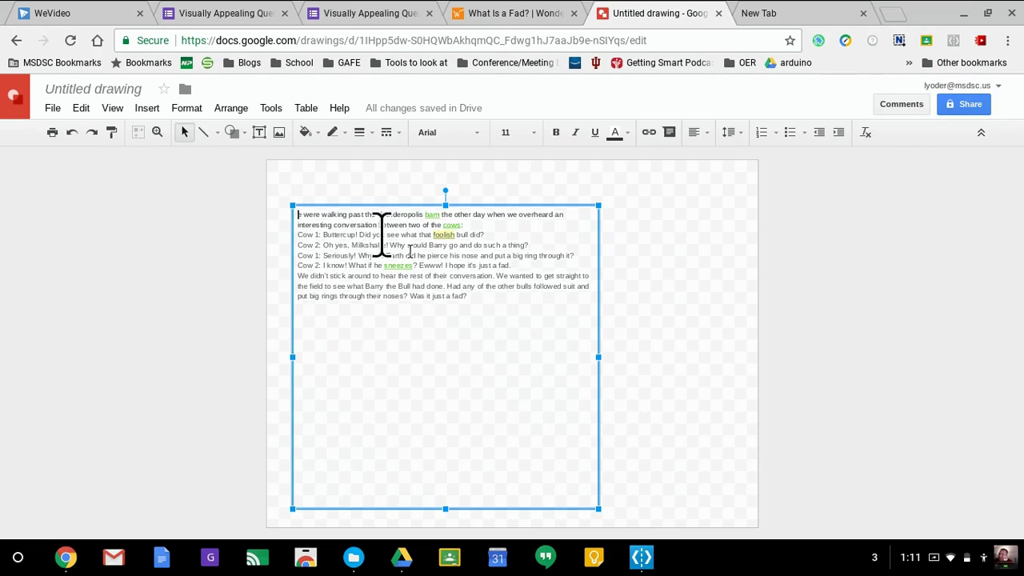
type("W")
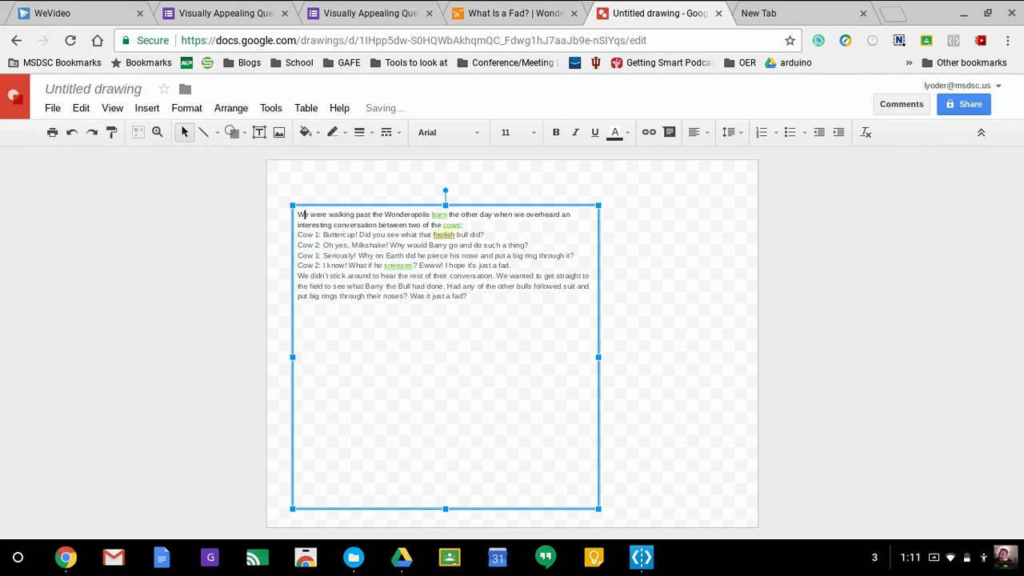
left_click(725, 355)
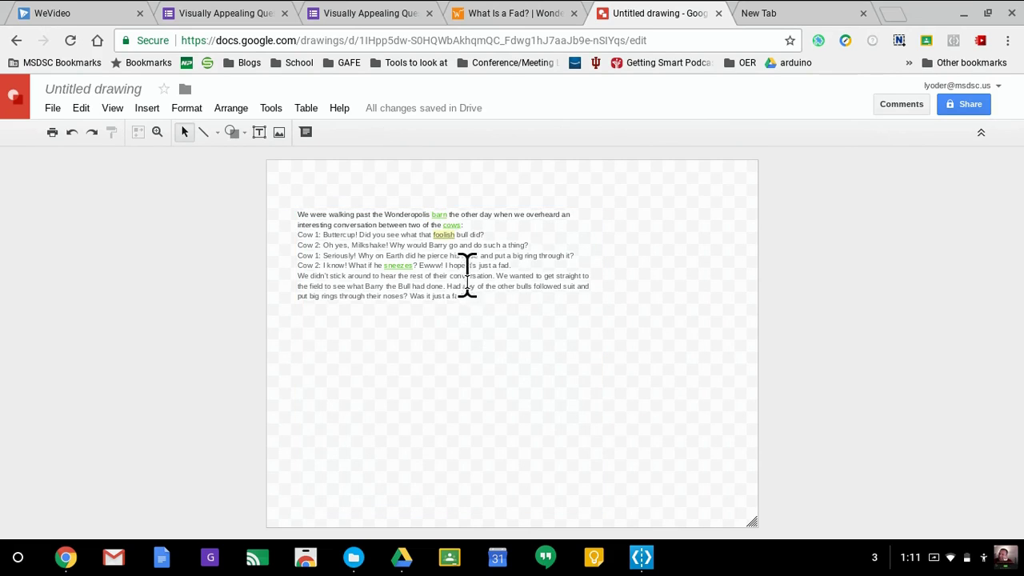
Set the passage text to Acme font, size 20, and shift the box up and left.
left_click_drag(488, 308, 290, 222)
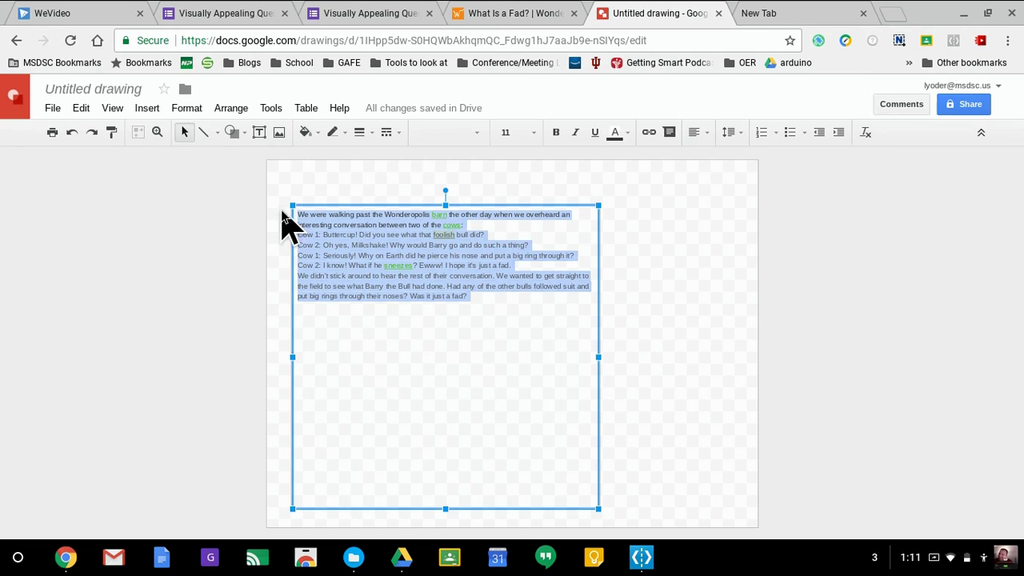
left_click(456, 133)
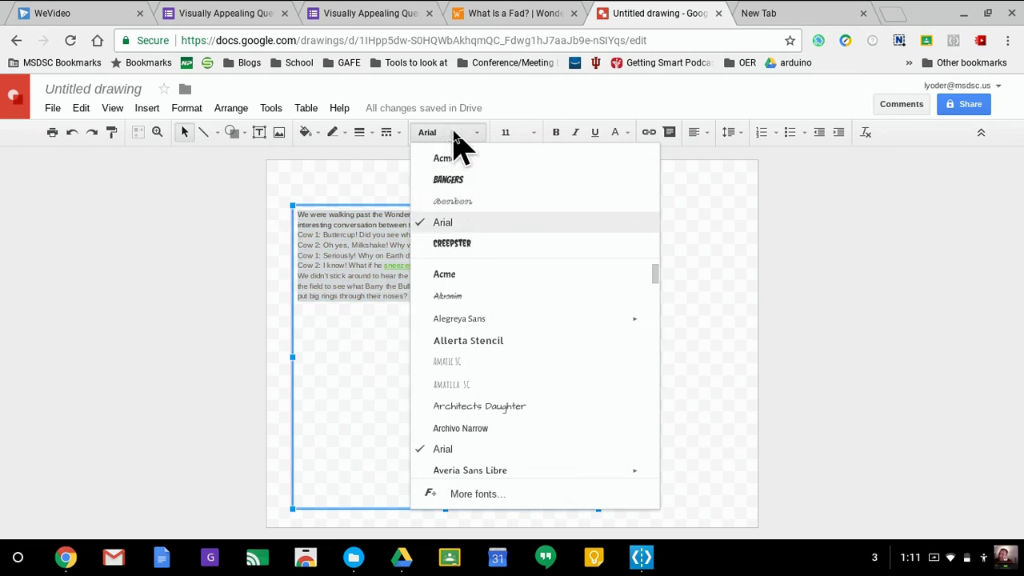
left_click(464, 158)
left_click(513, 132)
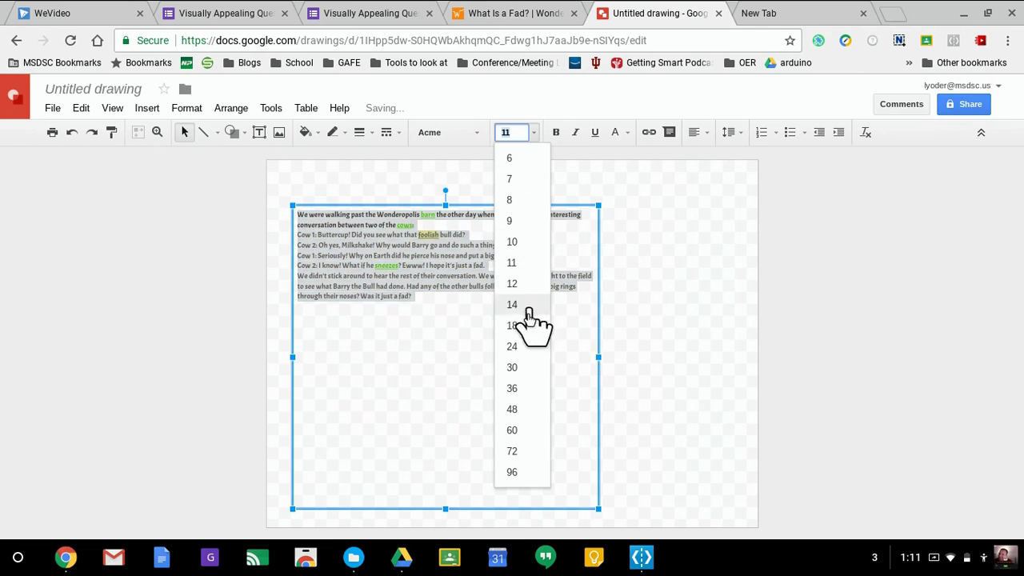
left_click(514, 347)
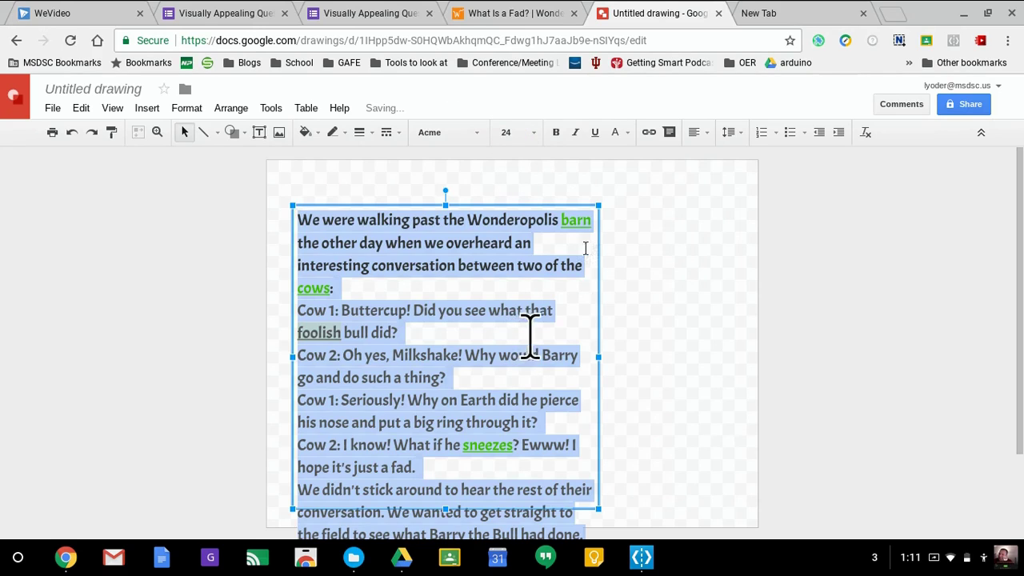
left_click(515, 132)
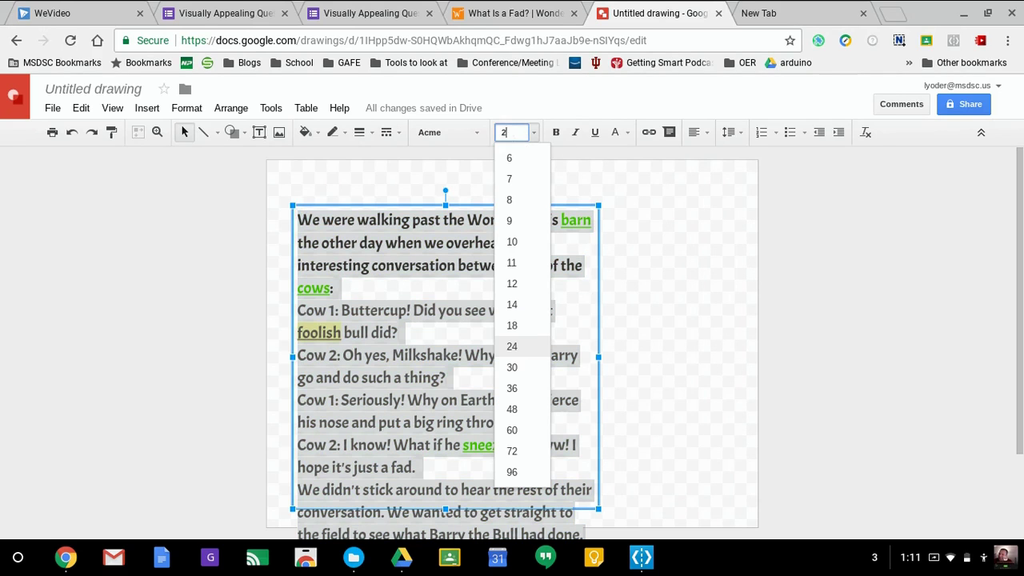
type("20")
key("Return")
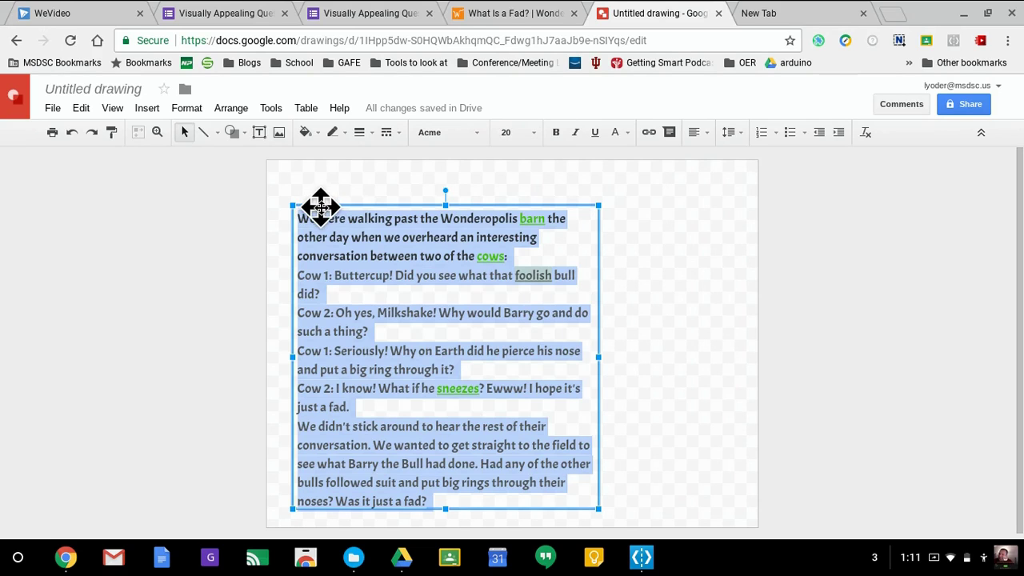
left_click_drag(320, 202, 303, 186)
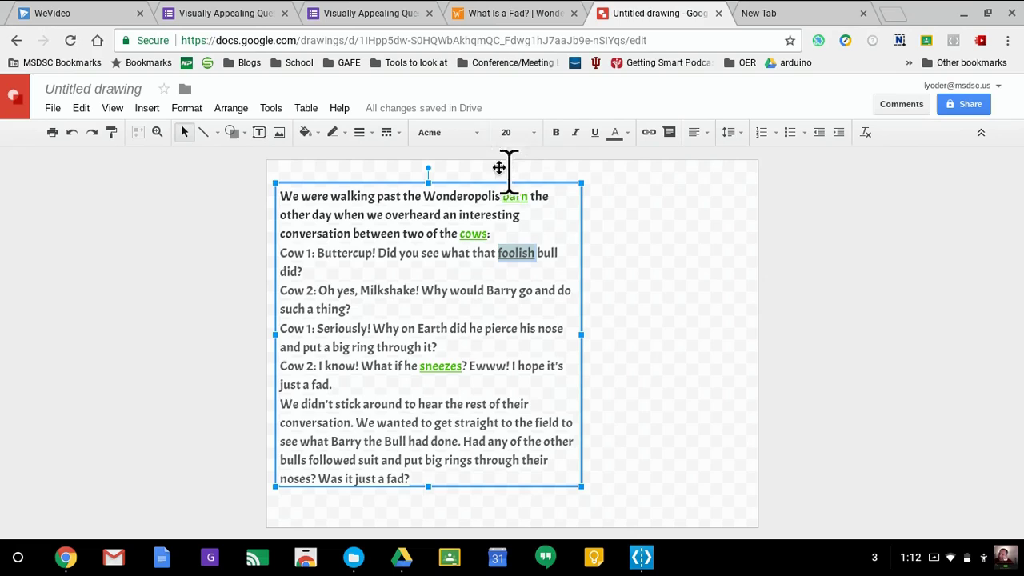
Set the highlight on 'foolish' to transparent.
left_click(615, 133)
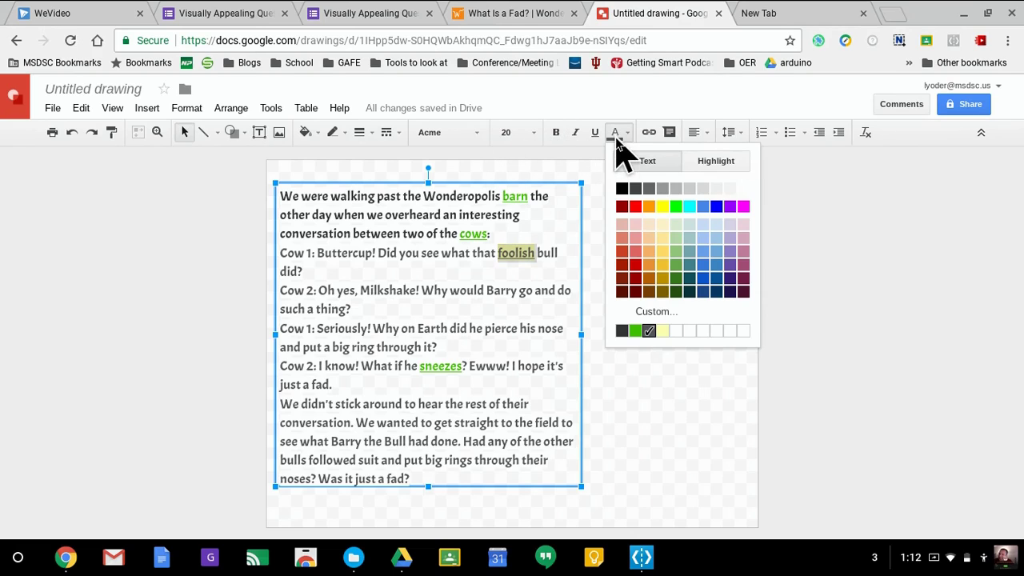
left_click(725, 163)
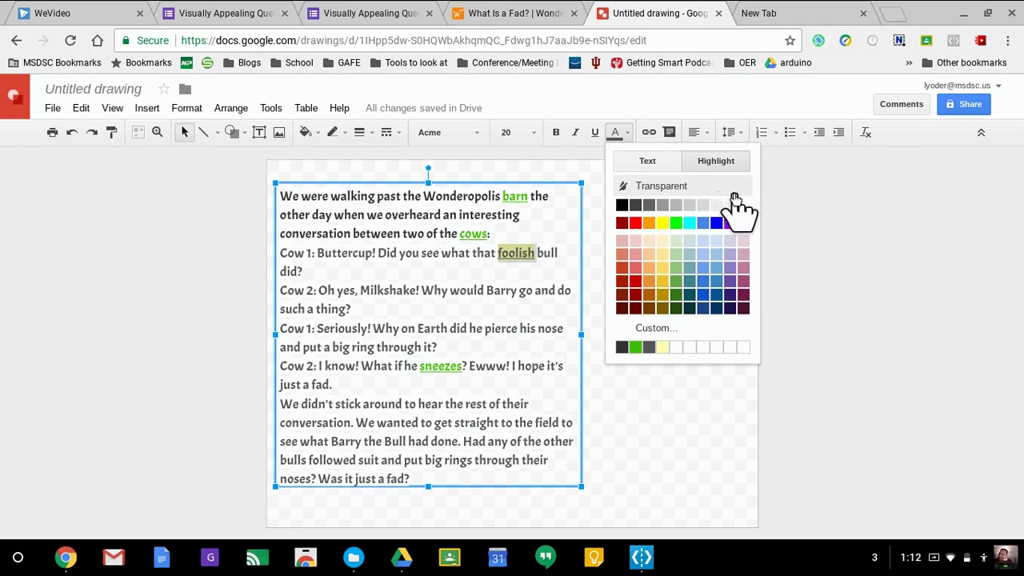
left_click(702, 190)
left_click(699, 230)
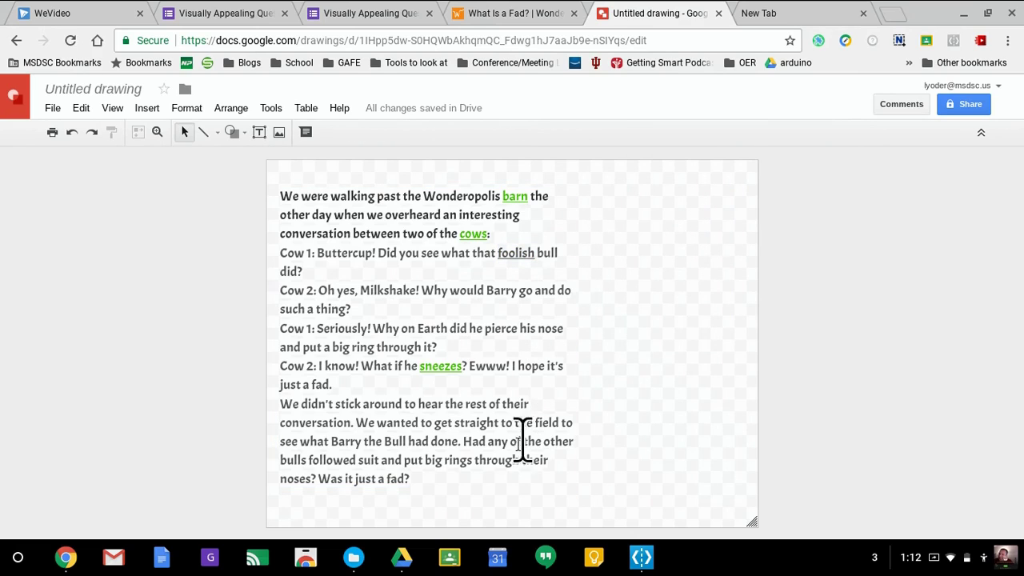
left_click(446, 372)
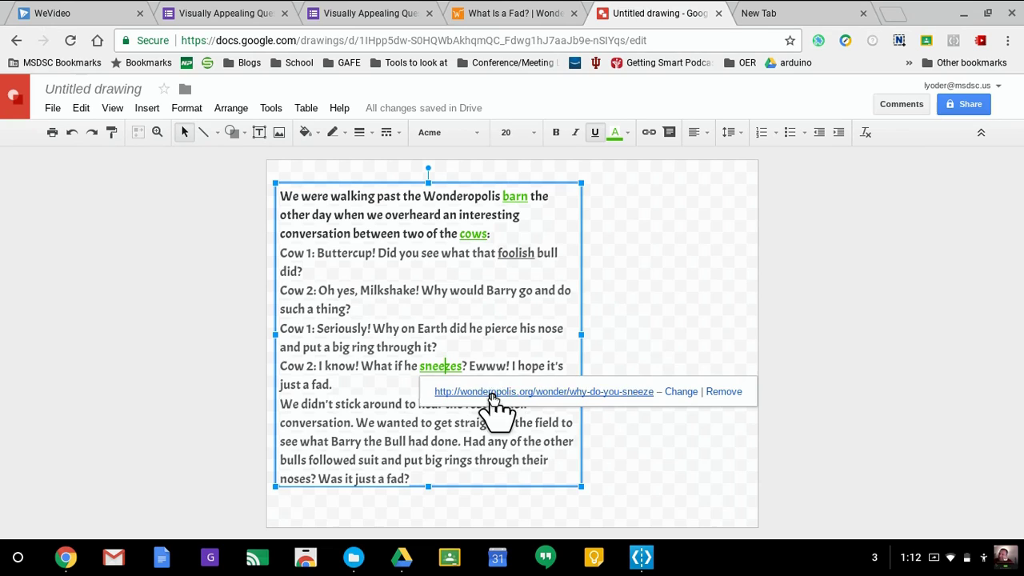
left_click(513, 462)
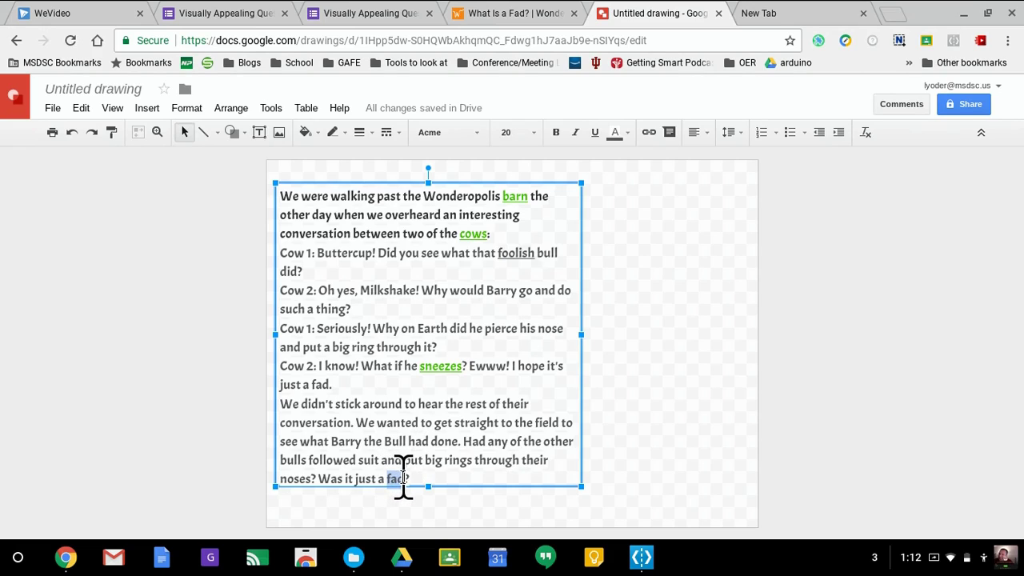
Highlight the final 'fad' in yellow and paint-format the same highlight onto 'just a fad.'.
left_click(624, 134)
left_click(715, 161)
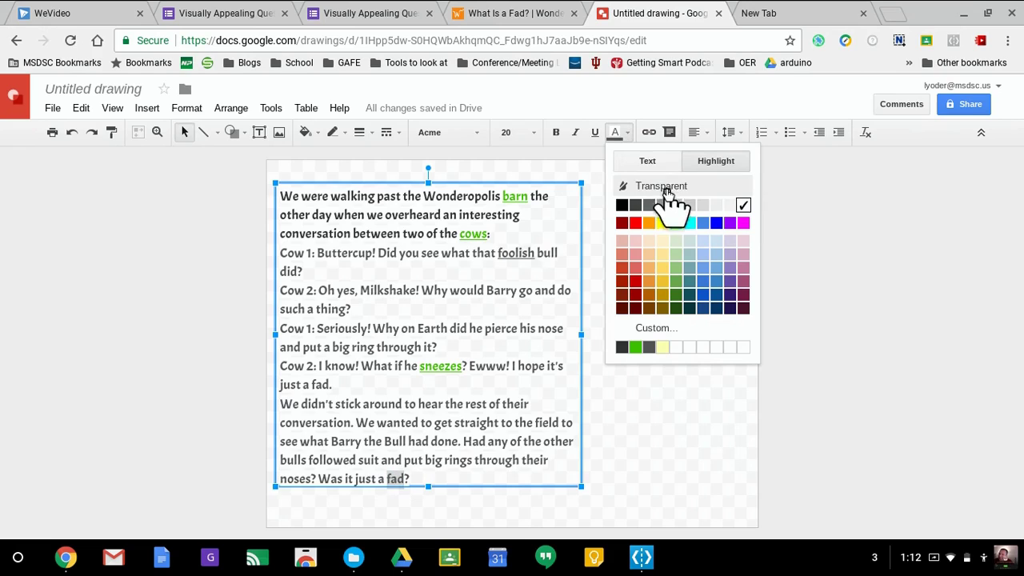
left_click(663, 268)
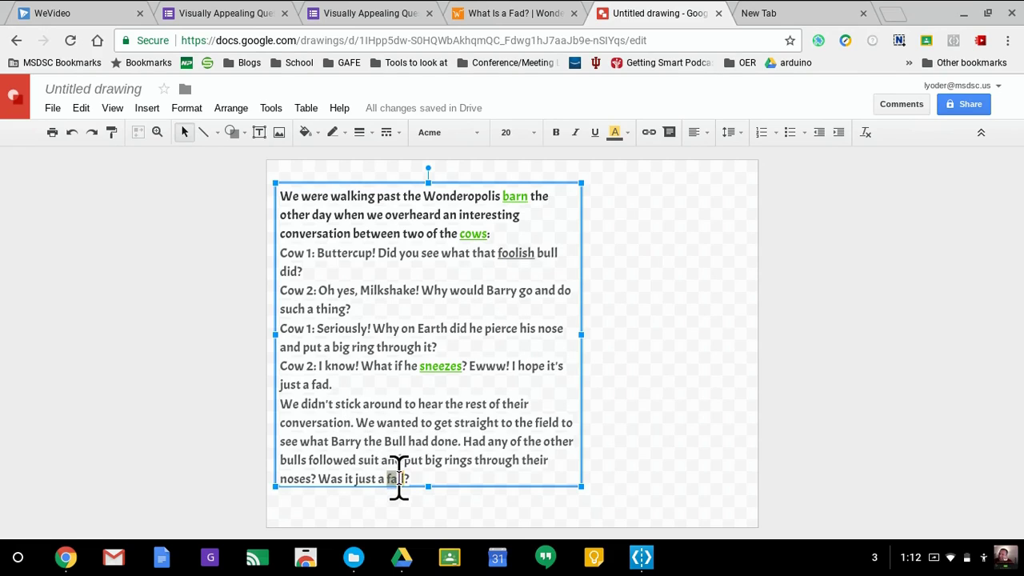
left_click(111, 133)
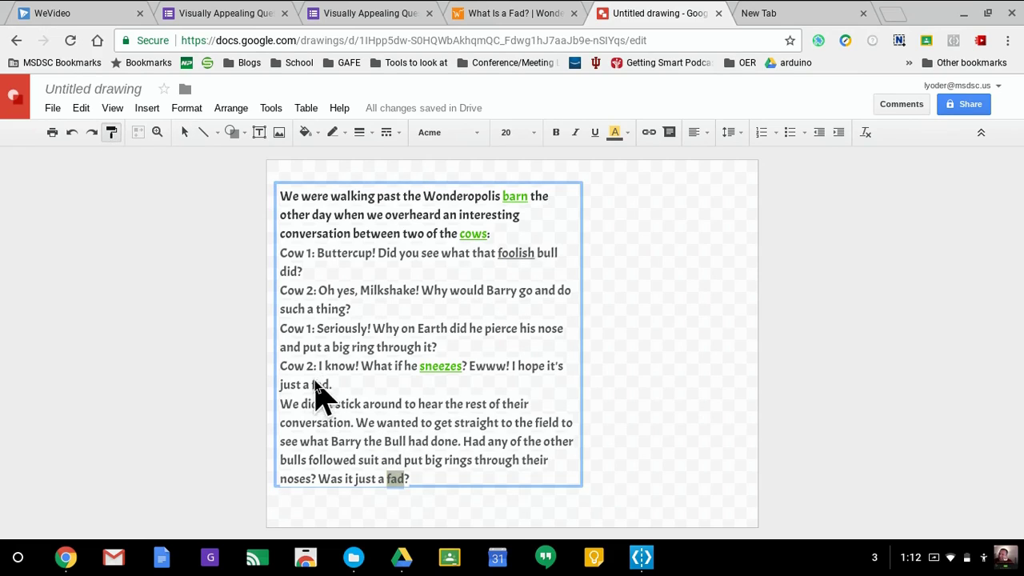
left_click_drag(312, 386, 333, 387)
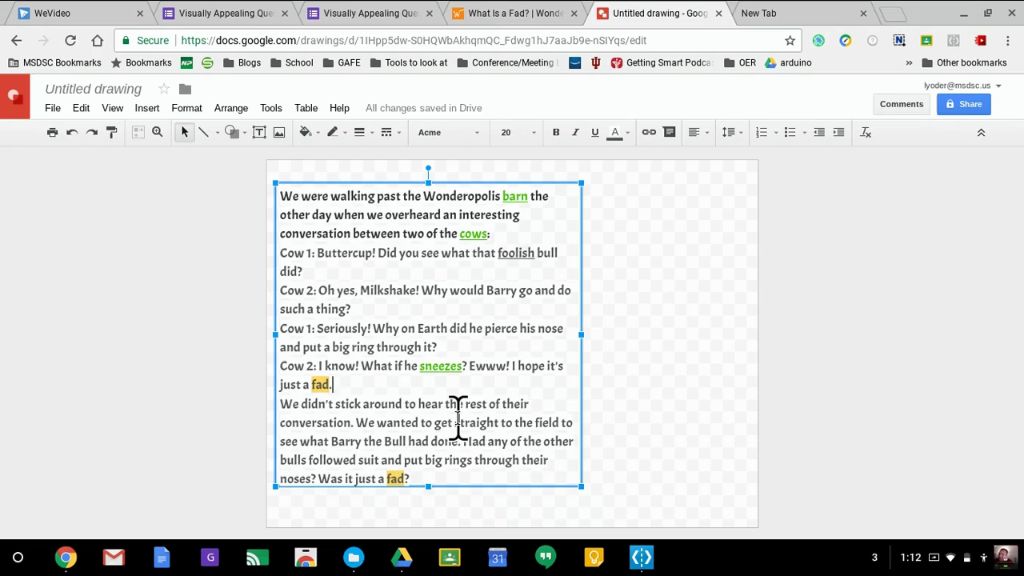
Insert the nose-ring close-up from a 'bull with nose ring' image search and place it top right.
left_click(645, 453)
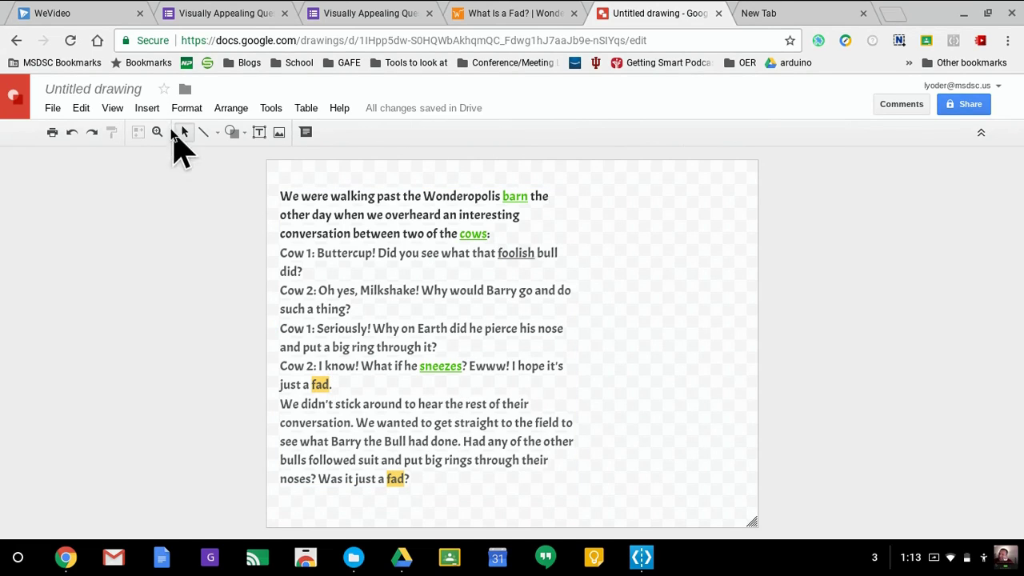
left_click(153, 110)
left_click(168, 155)
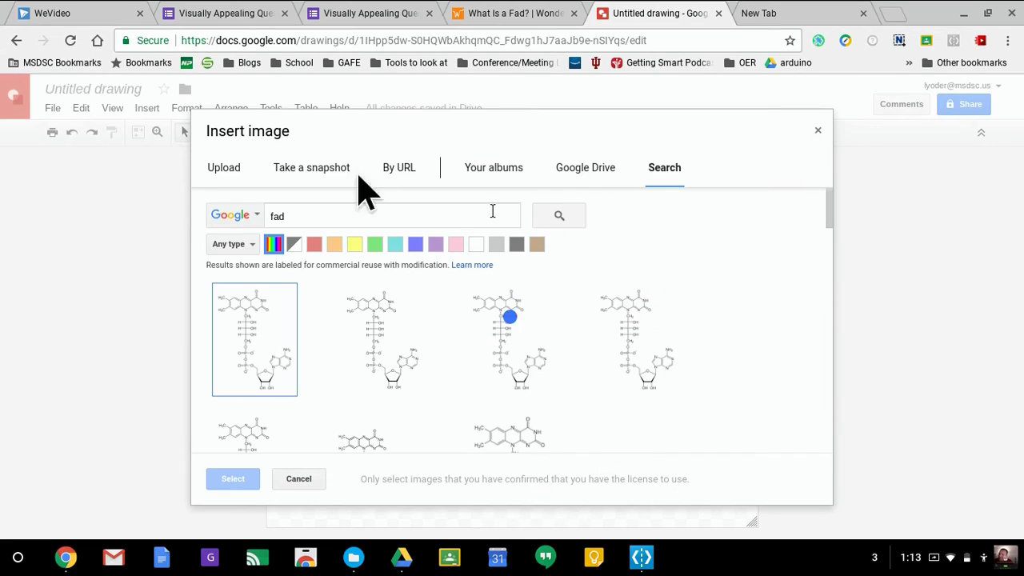
left_click(432, 216)
type("bull with no")
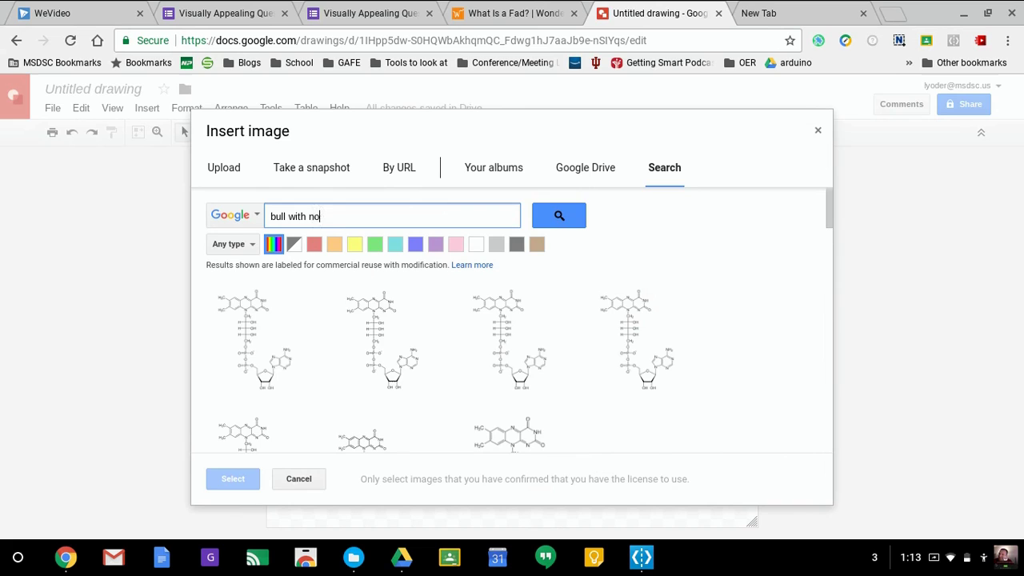
type("se ring")
key("Return")
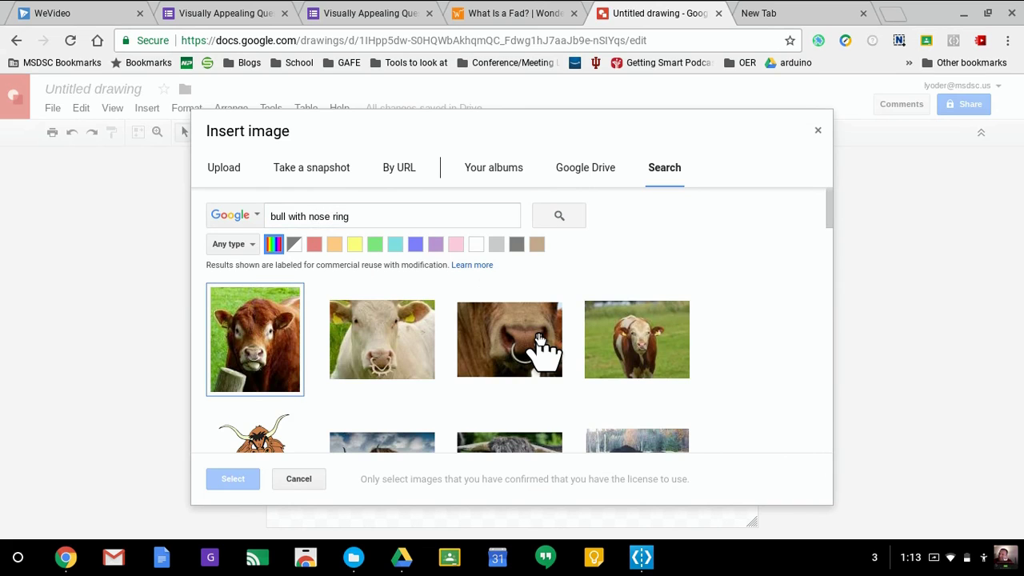
left_click(516, 352)
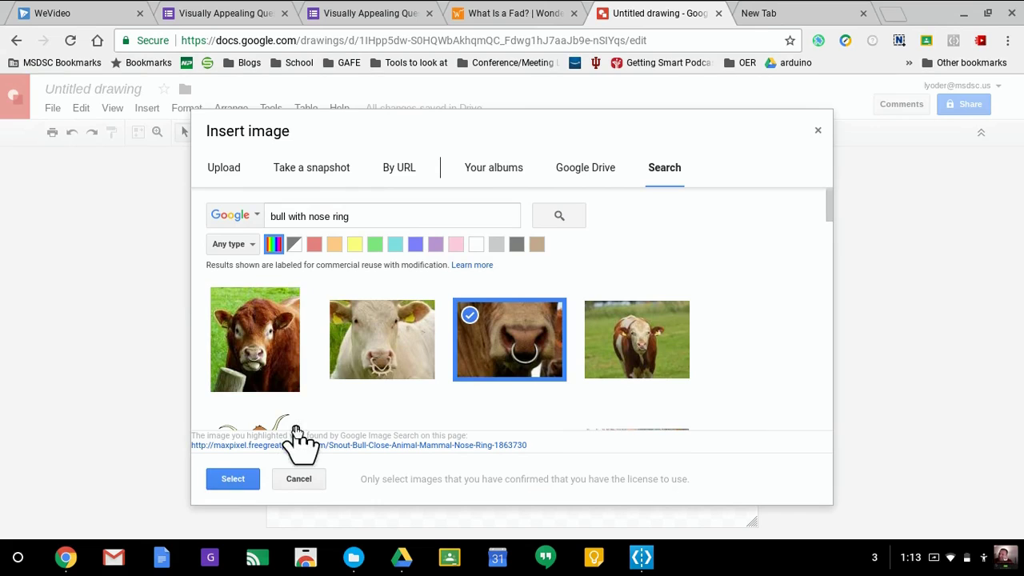
left_click(241, 482)
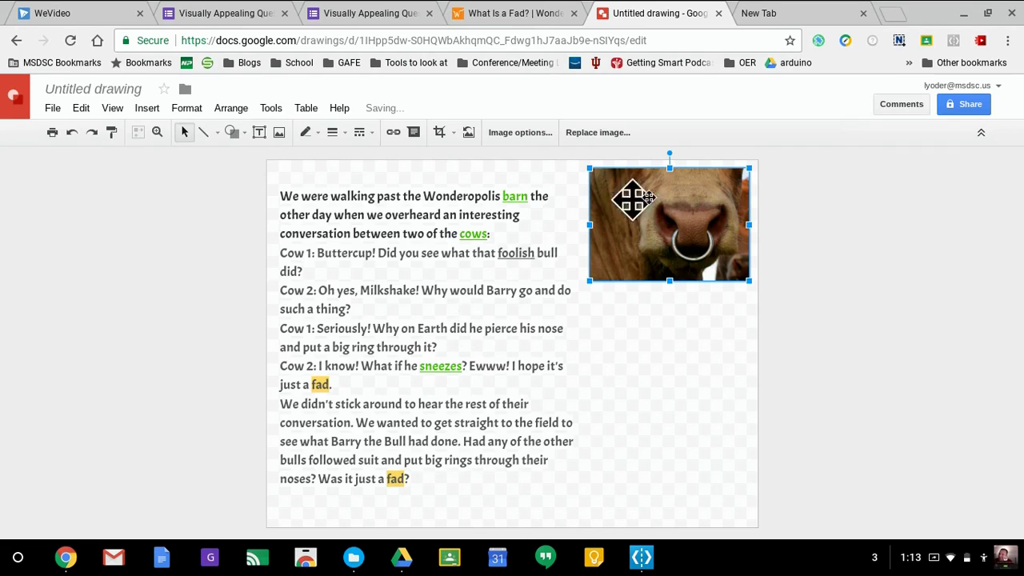
mouse_move(688, 226)
left_mouse_down()
mouse_move(695, 343)
mouse_move(691, 244)
left_mouse_up()
left_click(816, 300)
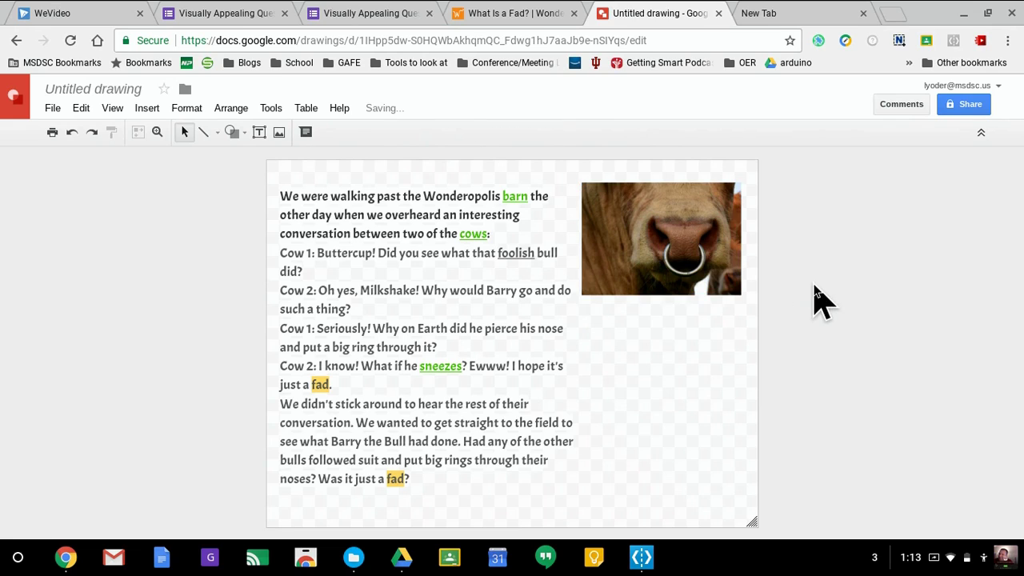
Look up 'fad' in the Tools dictionary panel and screenshot its noun definition.
left_click(269, 110)
left_click(289, 174)
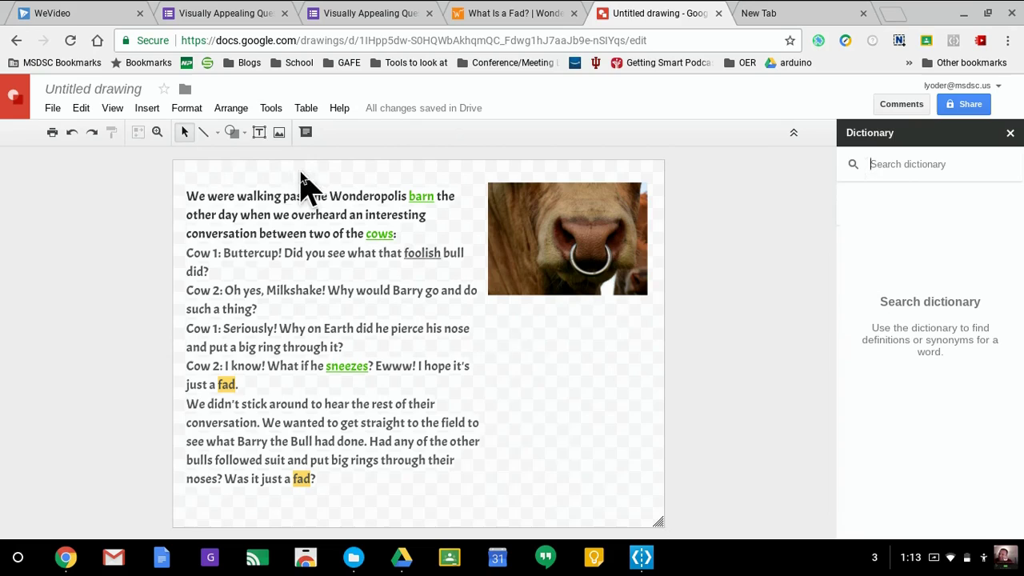
left_click(902, 152)
type("fad")
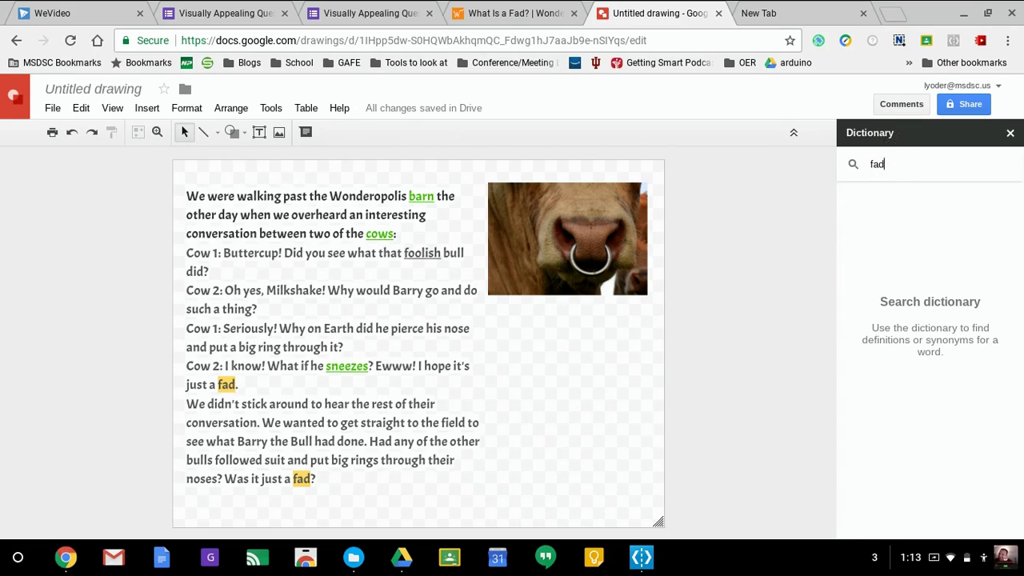
key("Return")
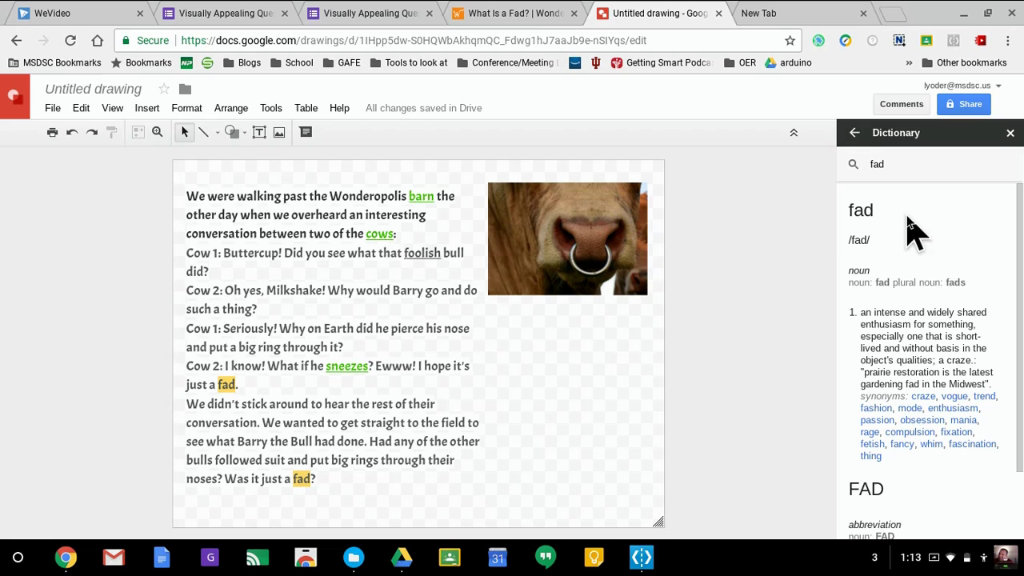
key("ctrl+shift+F5")
left_click_drag(839, 194, 1008, 389)
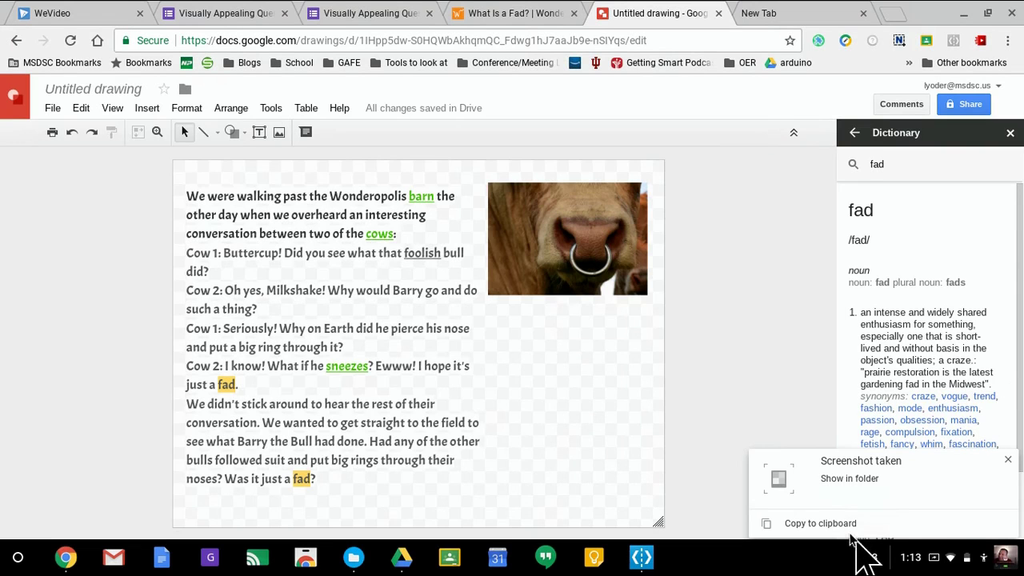
Paste the 'fad' definition screenshot and resize it to fill the space under the bull photo.
left_click(824, 524)
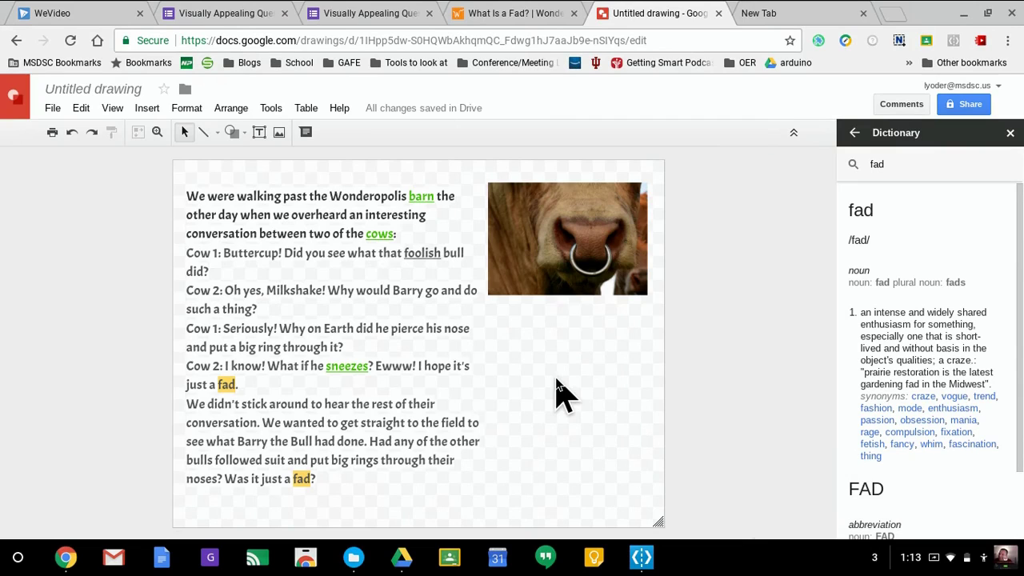
key("ctrl+v")
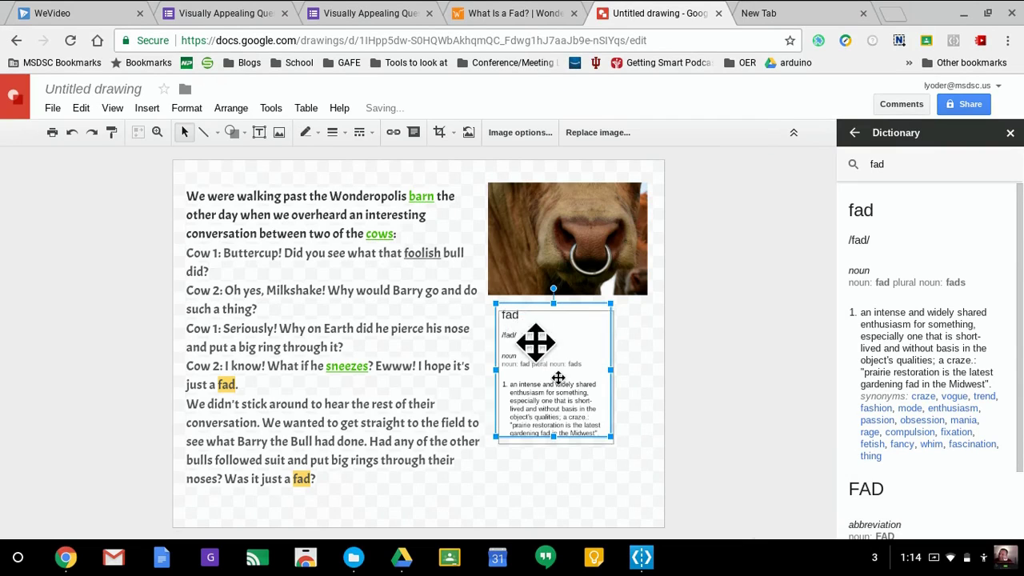
left_click_drag(535, 342, 564, 401)
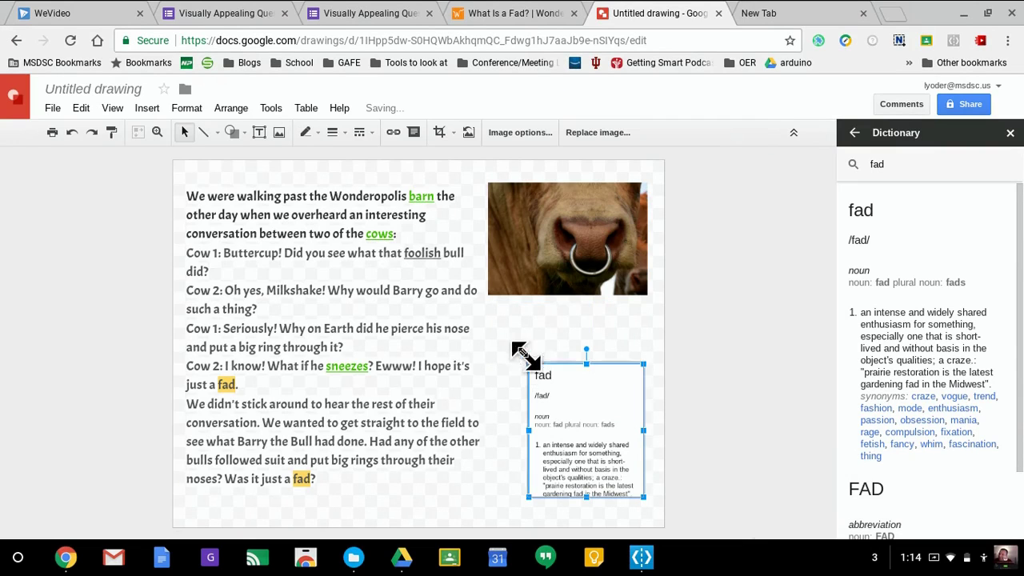
left_click_drag(525, 357, 512, 336)
left_click_drag(505, 322, 505, 322)
left_click_drag(530, 359, 538, 343)
Try a light yellow page background, then set the background back to white.
right_click(632, 524)
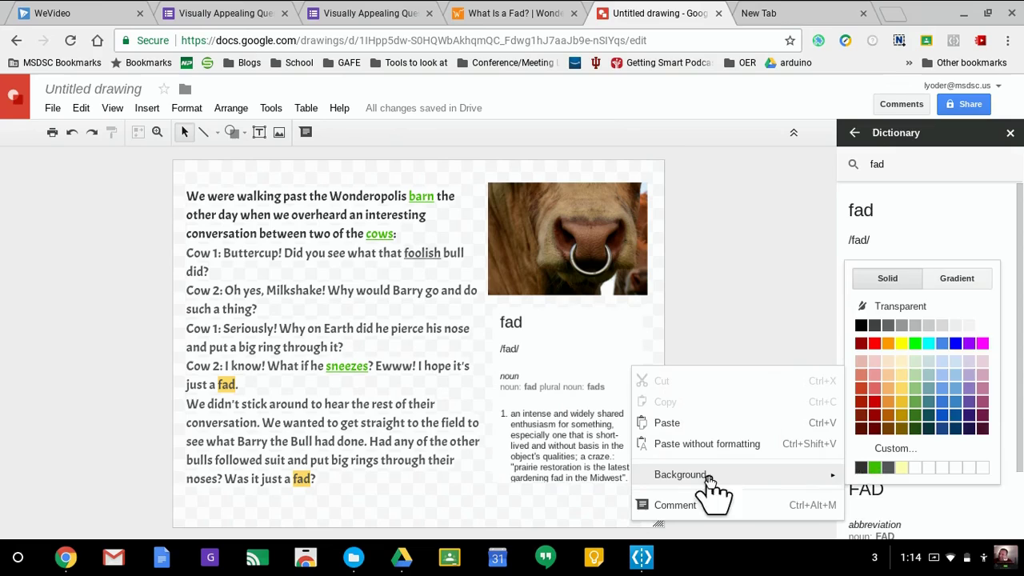
mouse_move(742, 480)
left_click(903, 374)
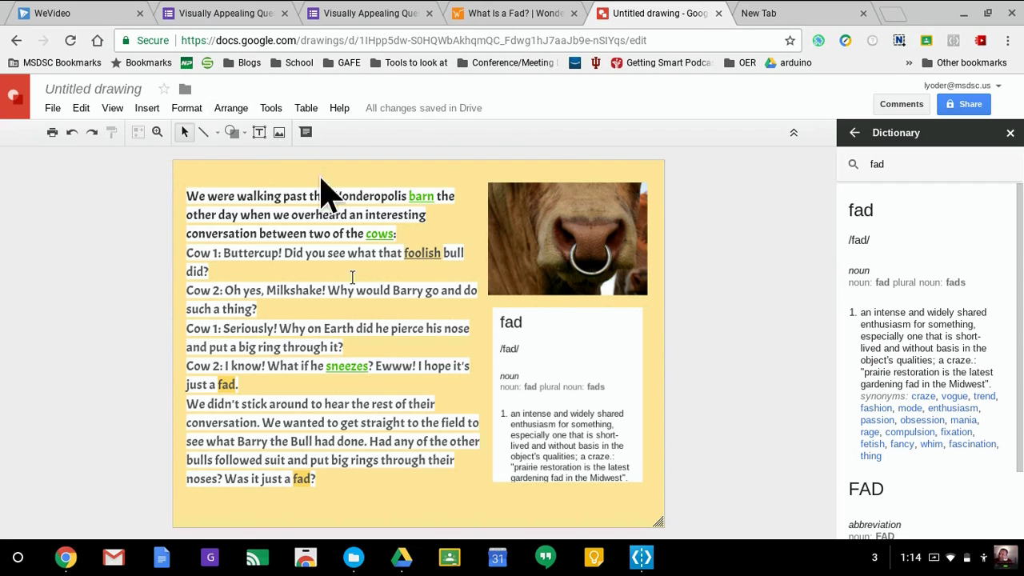
right_click(469, 496)
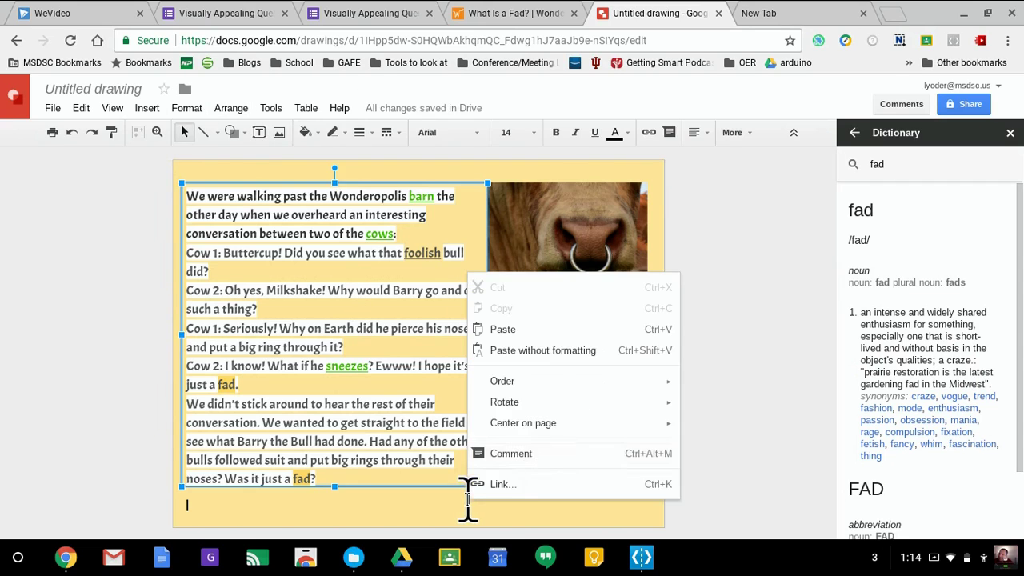
right_click(575, 508)
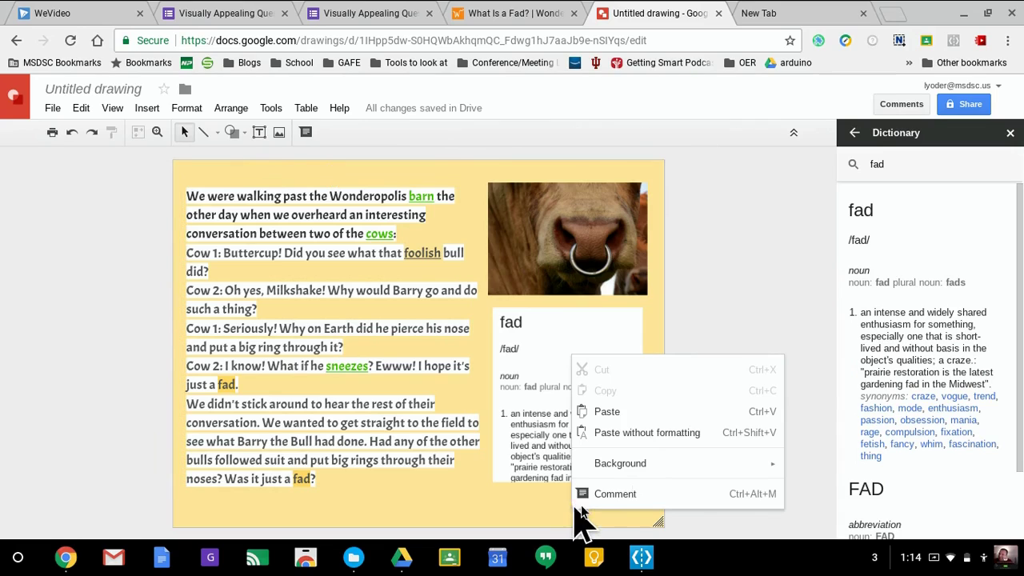
mouse_move(640, 465)
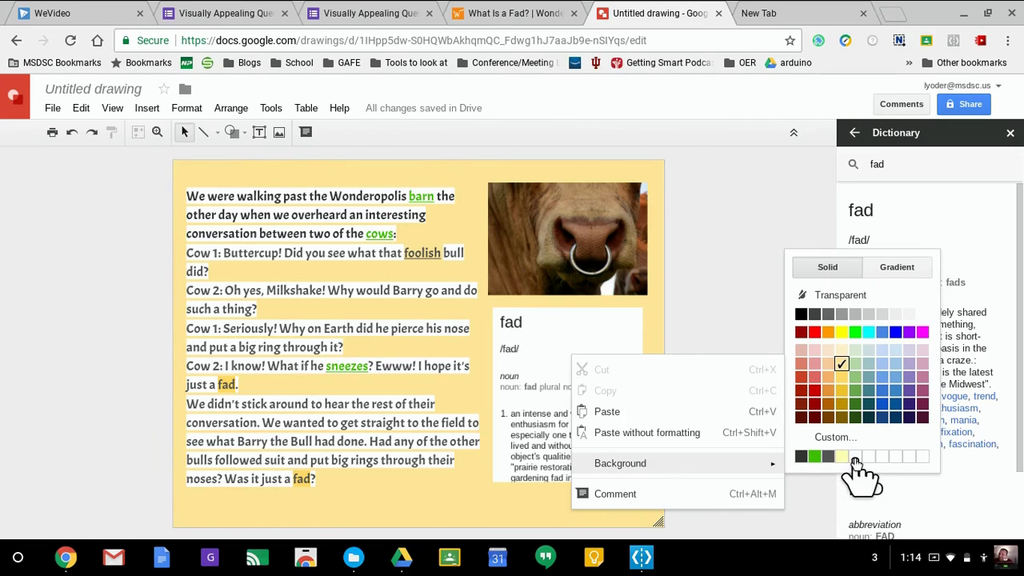
left_click(922, 314)
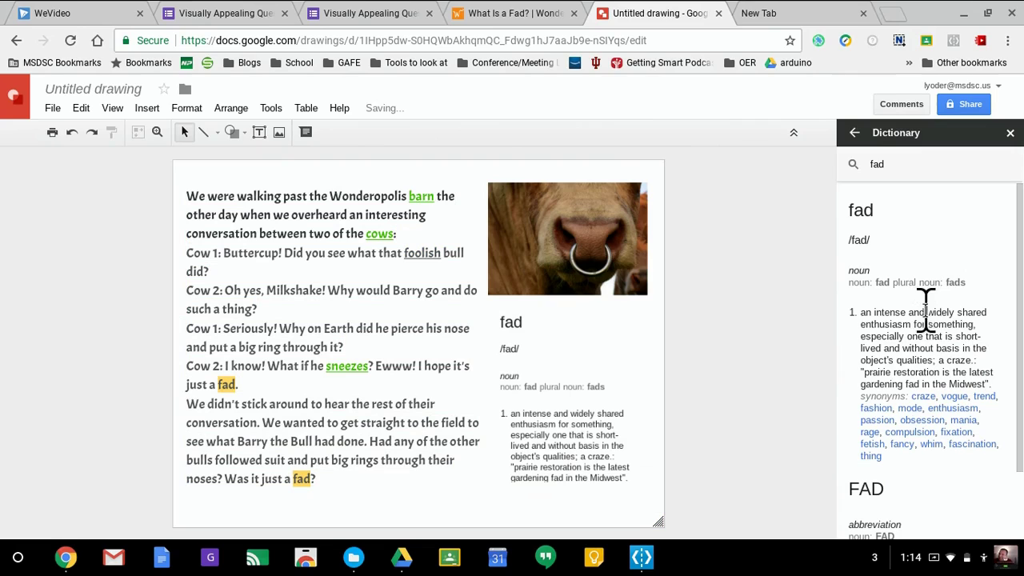
Download the drawing as a PNG image (.png).
left_click(52, 109)
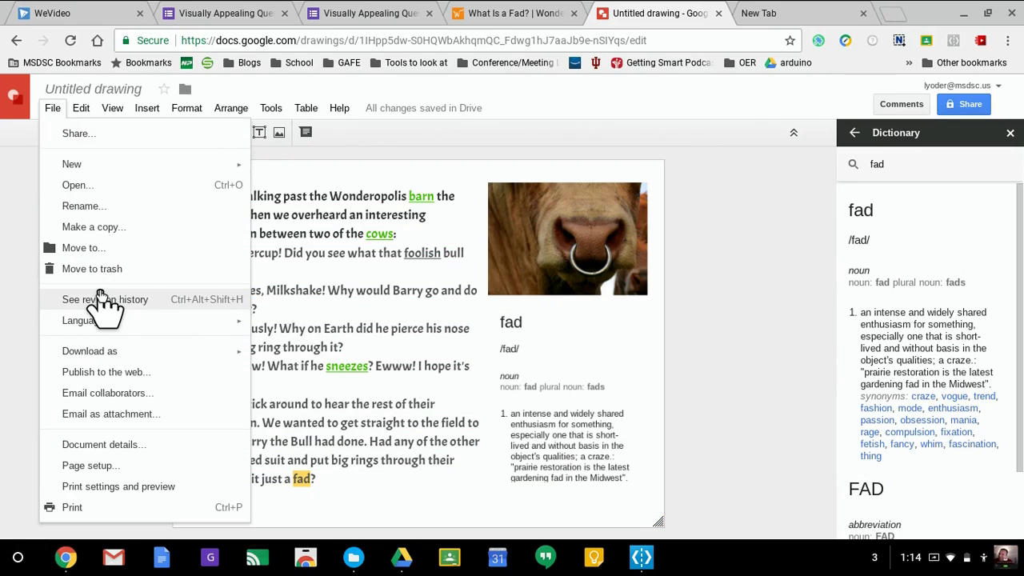
mouse_move(102, 352)
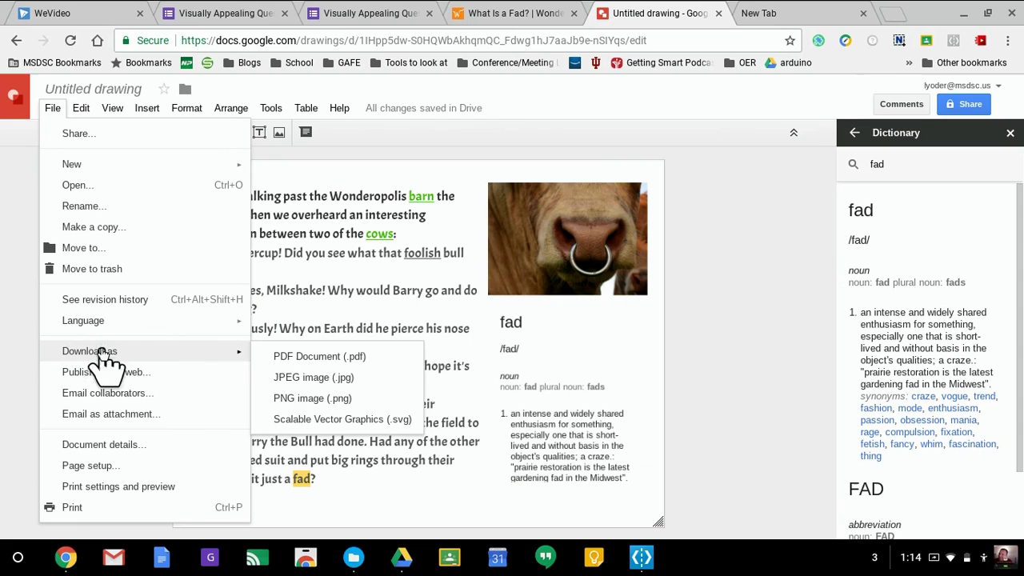
left_click(281, 398)
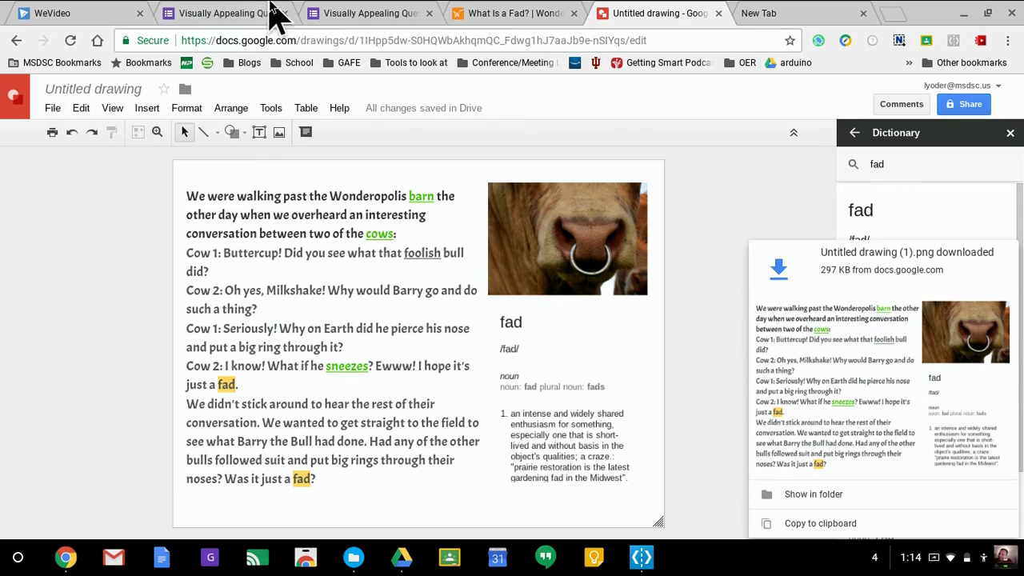
Back in the form, add a new question after the passage item.
left_click(258, 16)
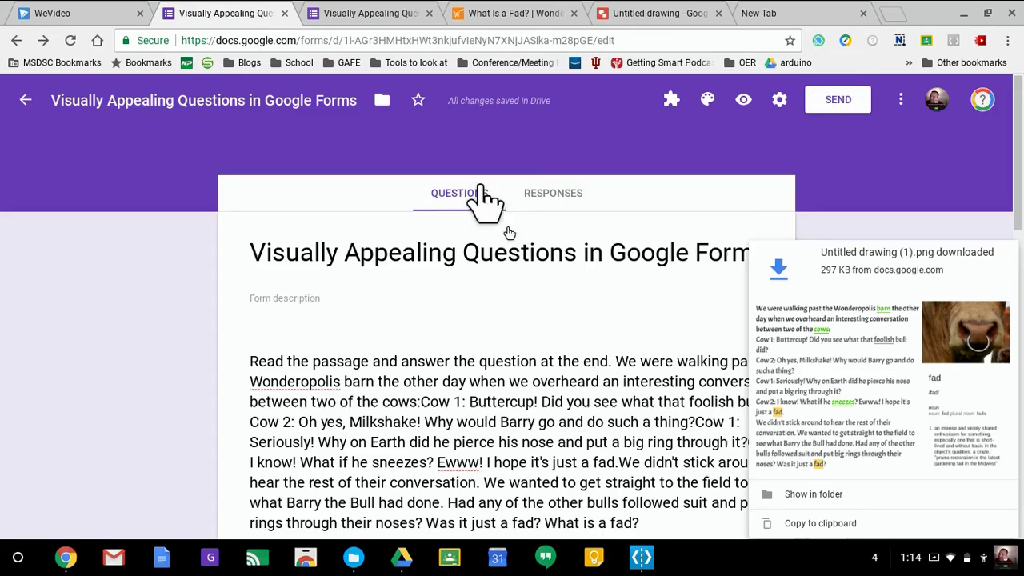
scroll(512, 240, "down", 5)
scroll(512, 240, "down", 5)
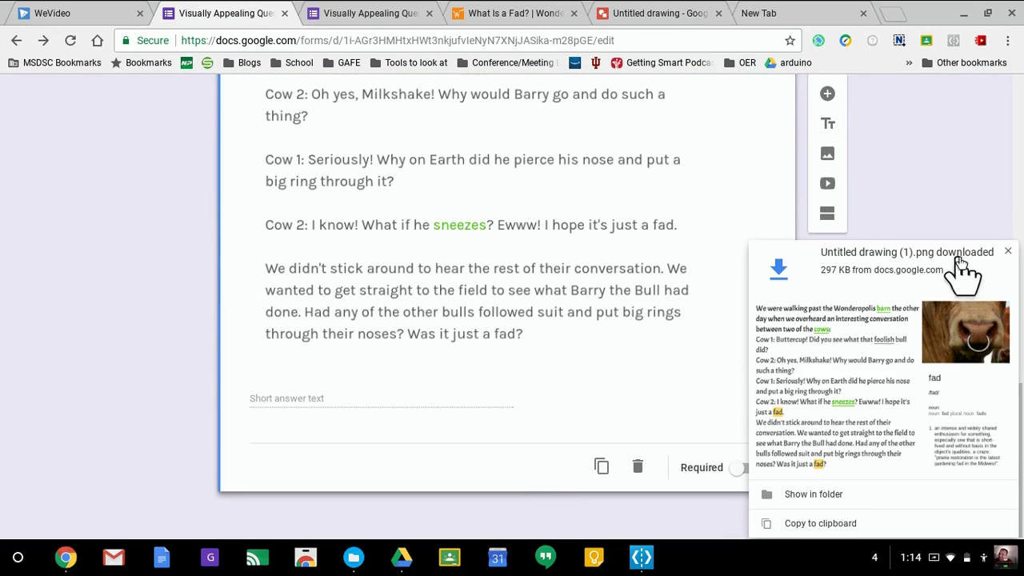
left_click(1008, 253)
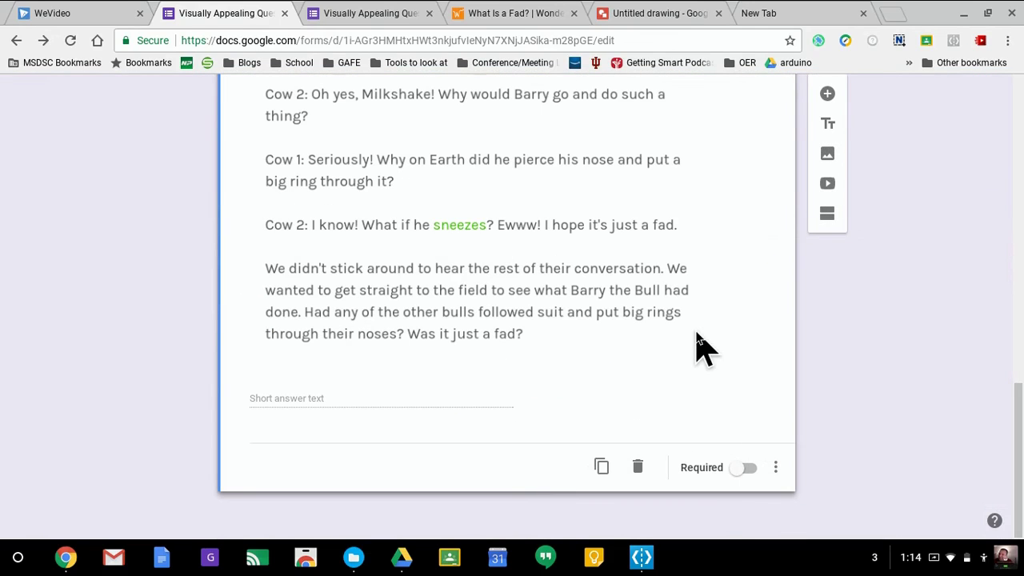
left_click(829, 95)
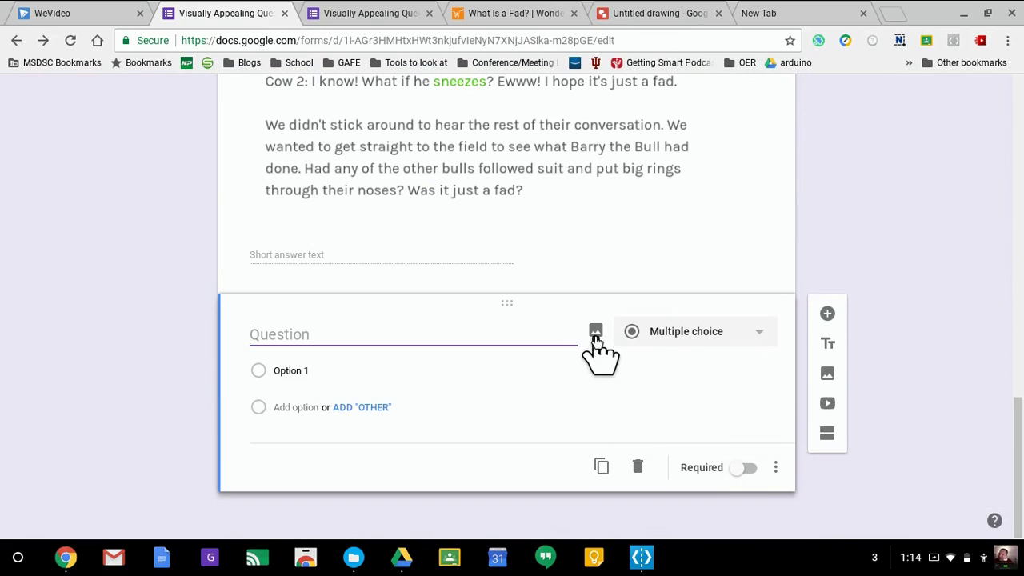
Upload Untitled drawing (1).png as the new question's image.
left_click(596, 332)
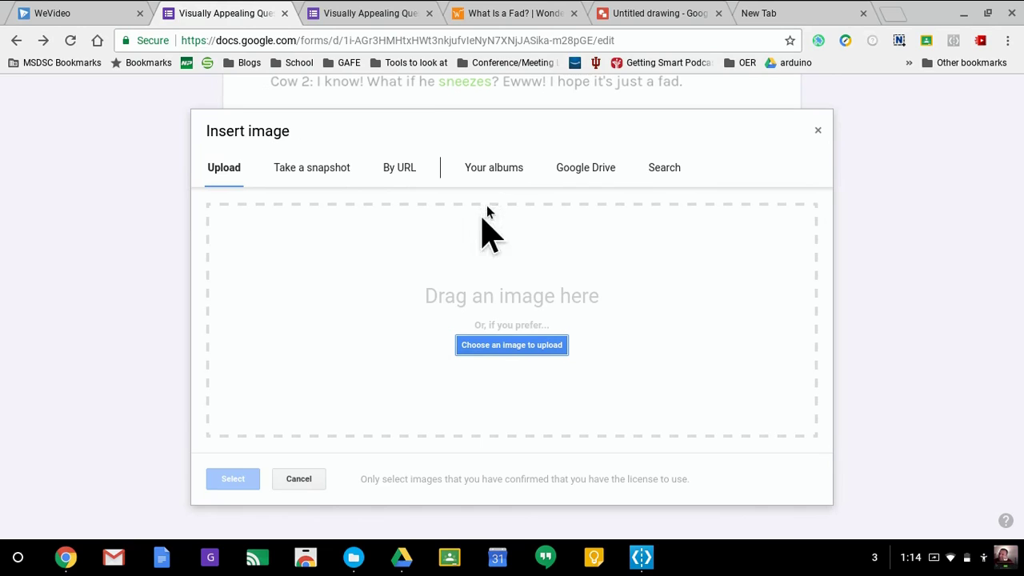
left_click(500, 344)
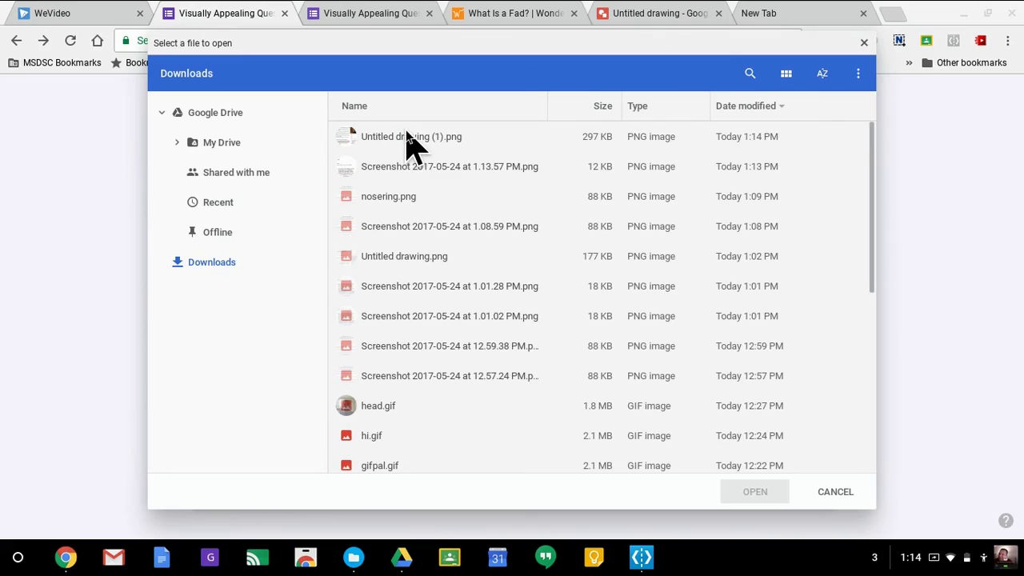
left_click(408, 142)
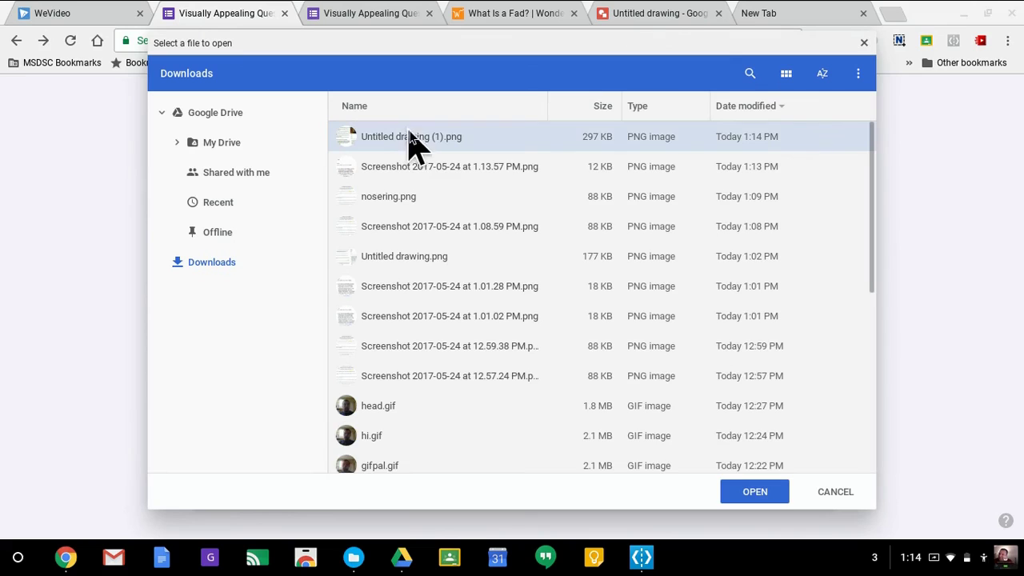
left_click(744, 494)
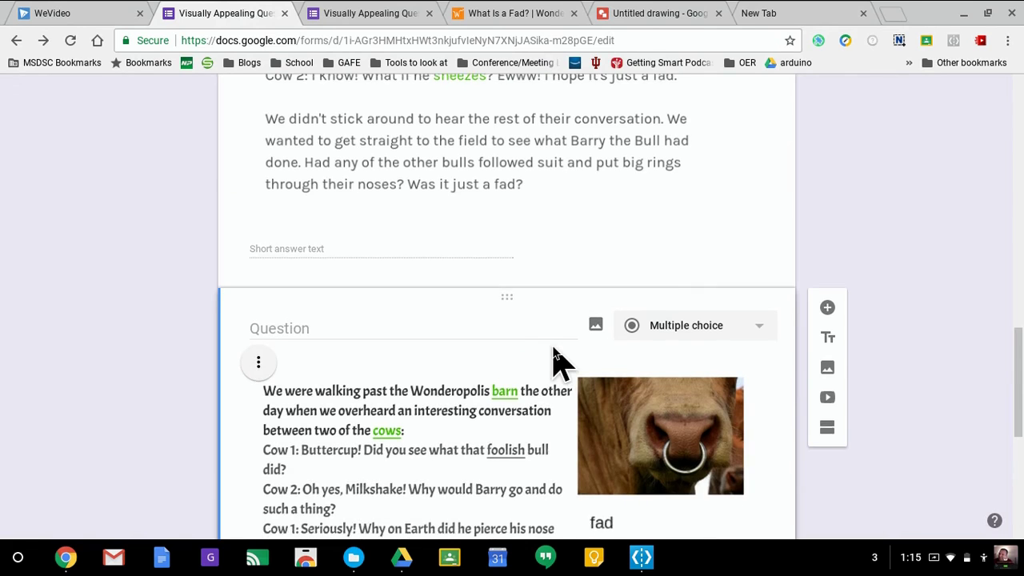
Title the question 'Why did the cow hope that the nose ring was just a fad?'.
scroll(560, 360, "down", 2)
scroll(560, 361, "down", 1)
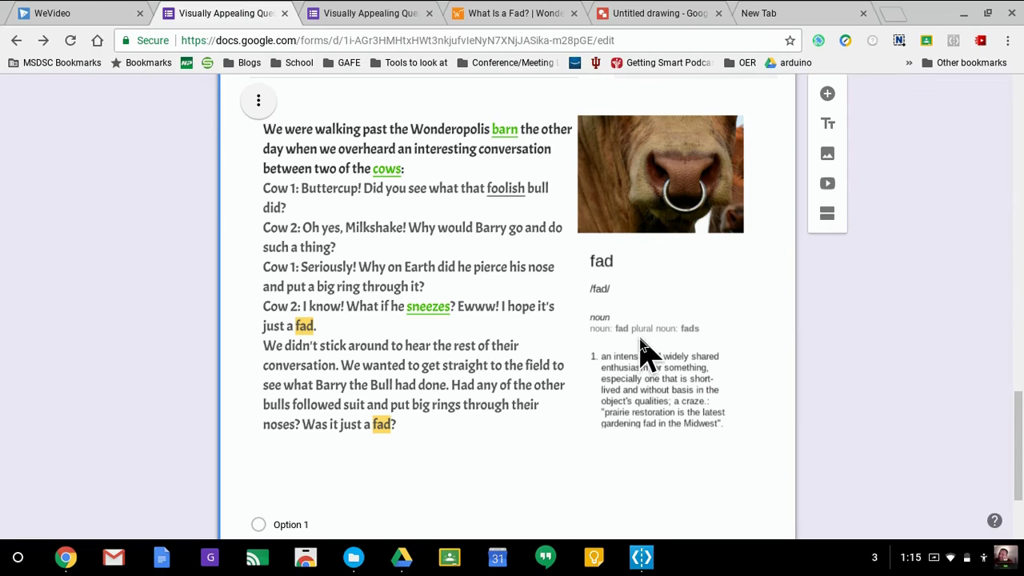
scroll(645, 352, "up", 2)
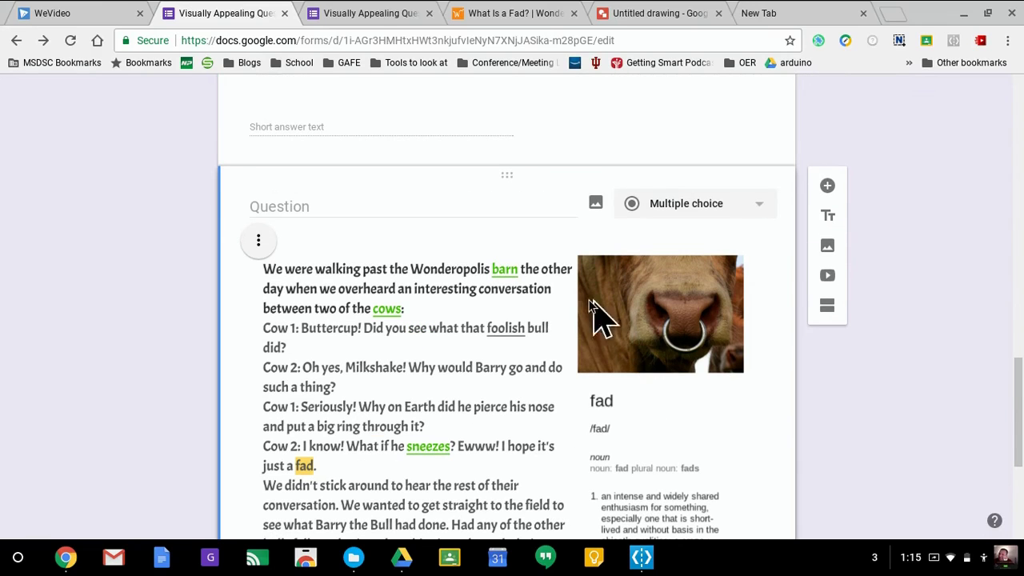
scroll(564, 304, "up", 1)
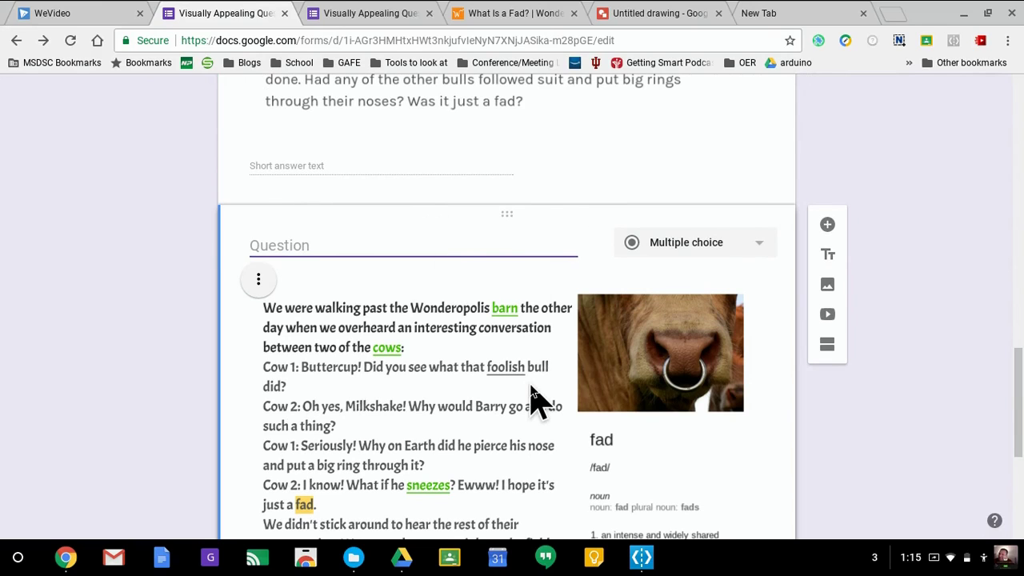
type("Why did")
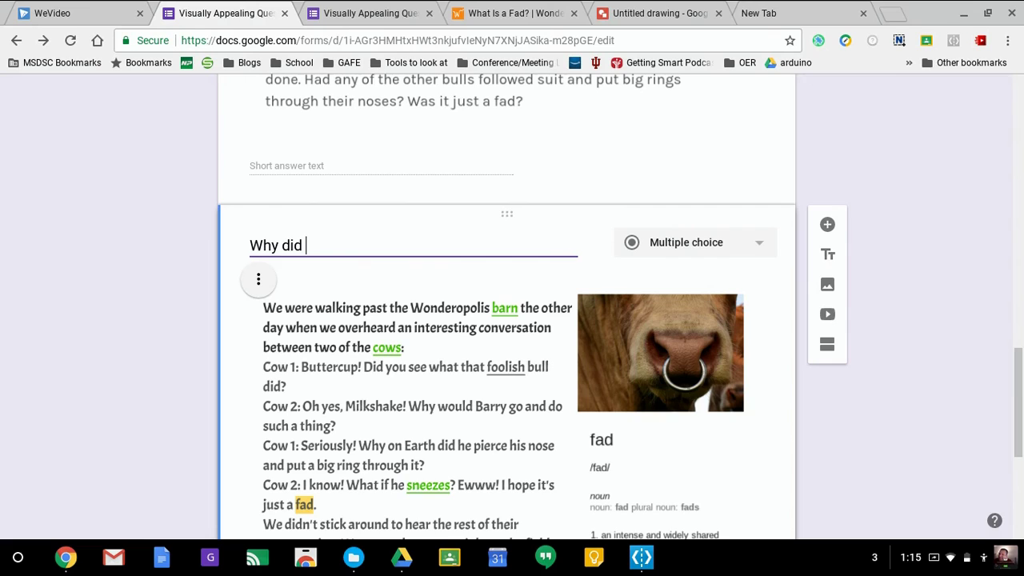
type(" the cow hope that the nos")
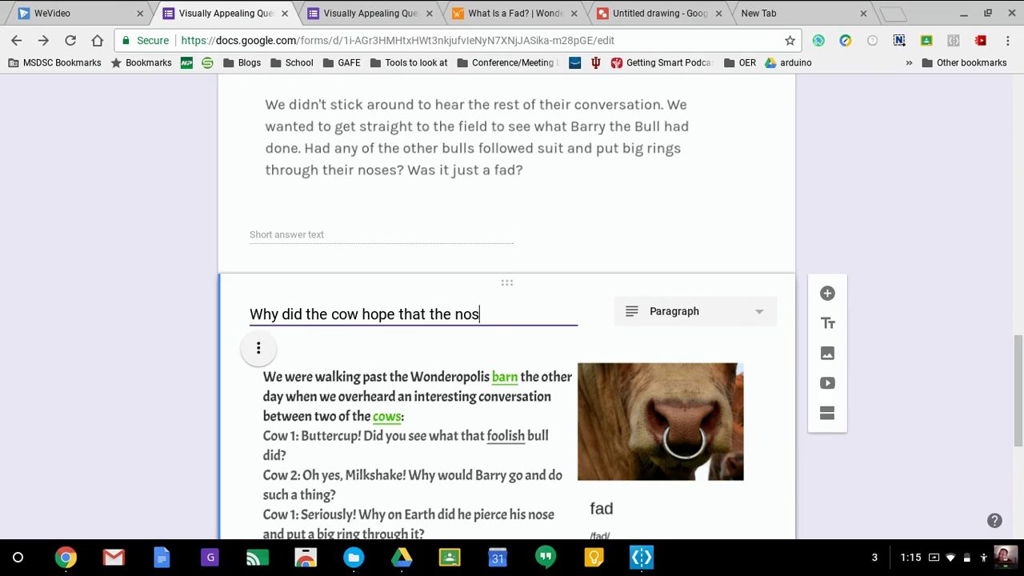
type("just a fad?")
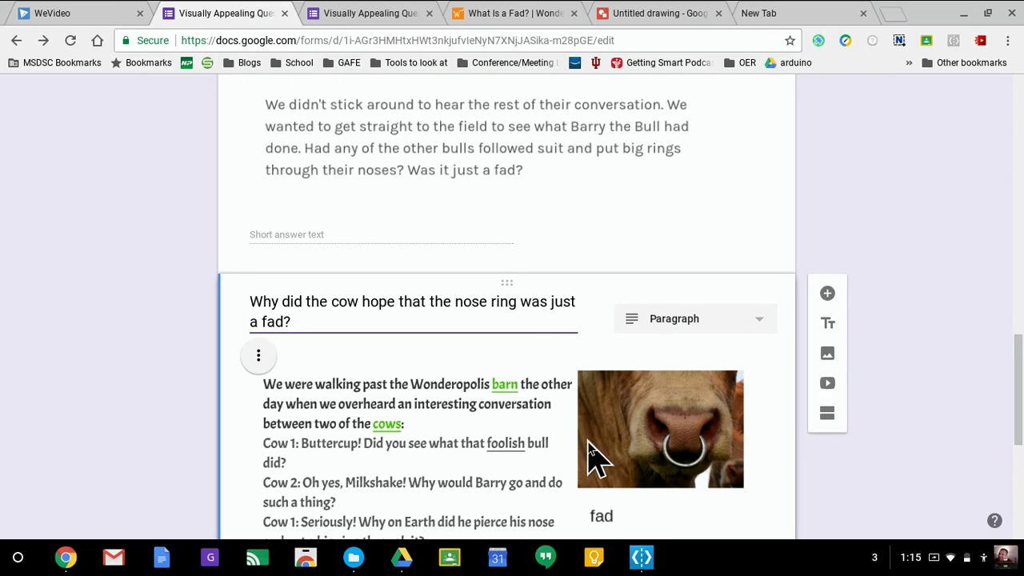
scroll(590, 457, "down", 2)
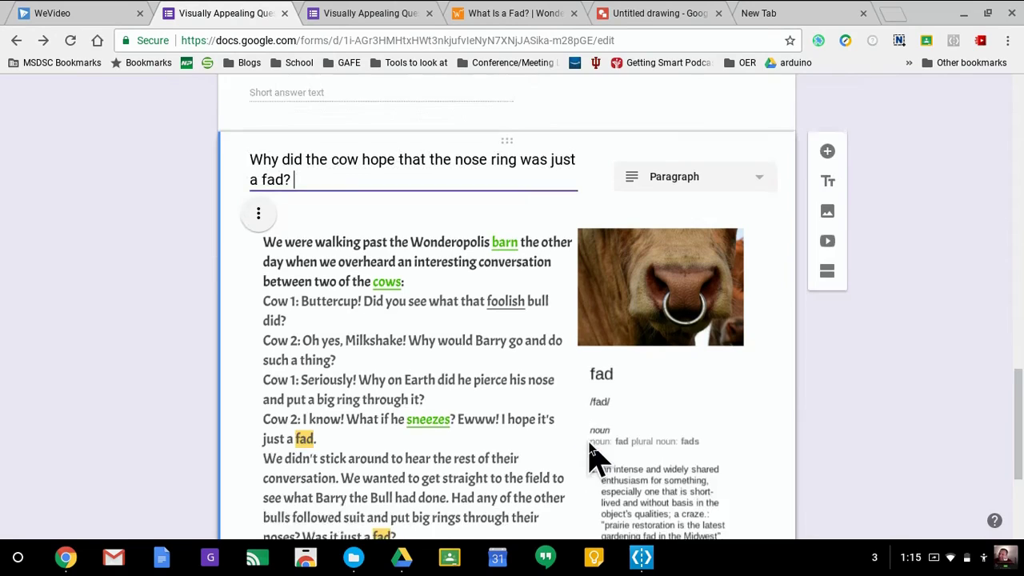
scroll(755, 491, "down", 2)
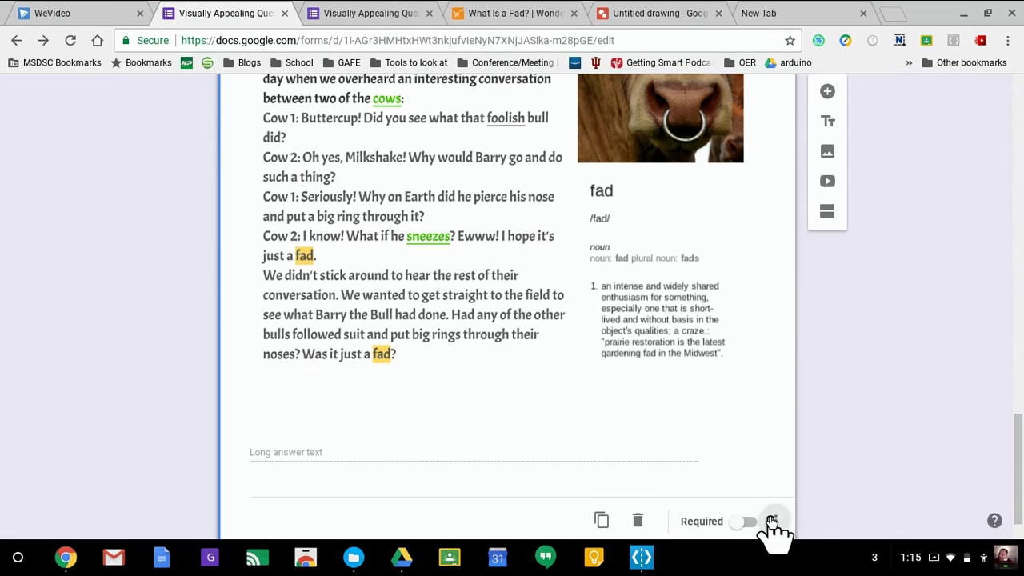
Add a description line with directions under the question title.
left_click(770, 522)
left_click(785, 478)
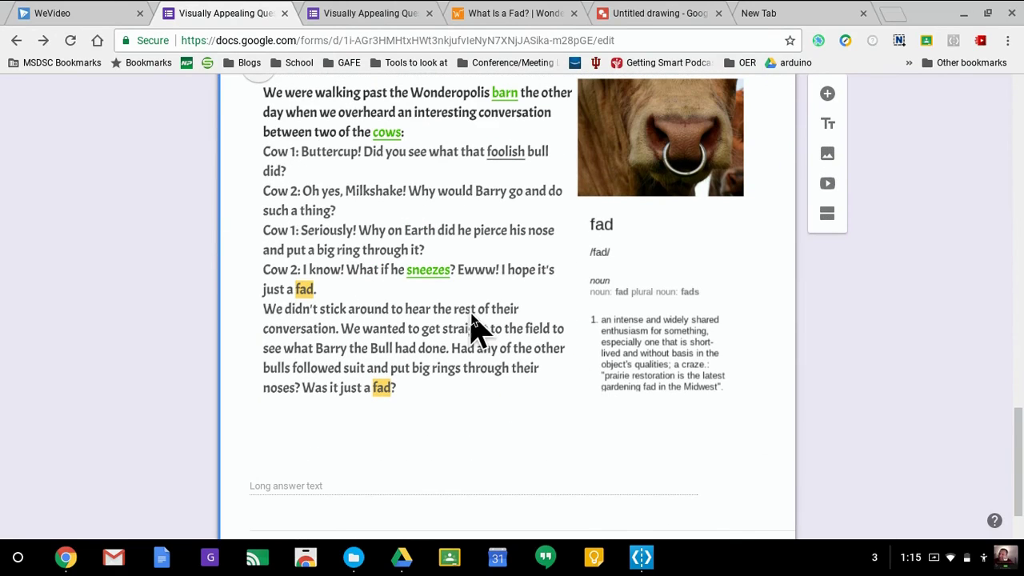
scroll(476, 331, "up", 2)
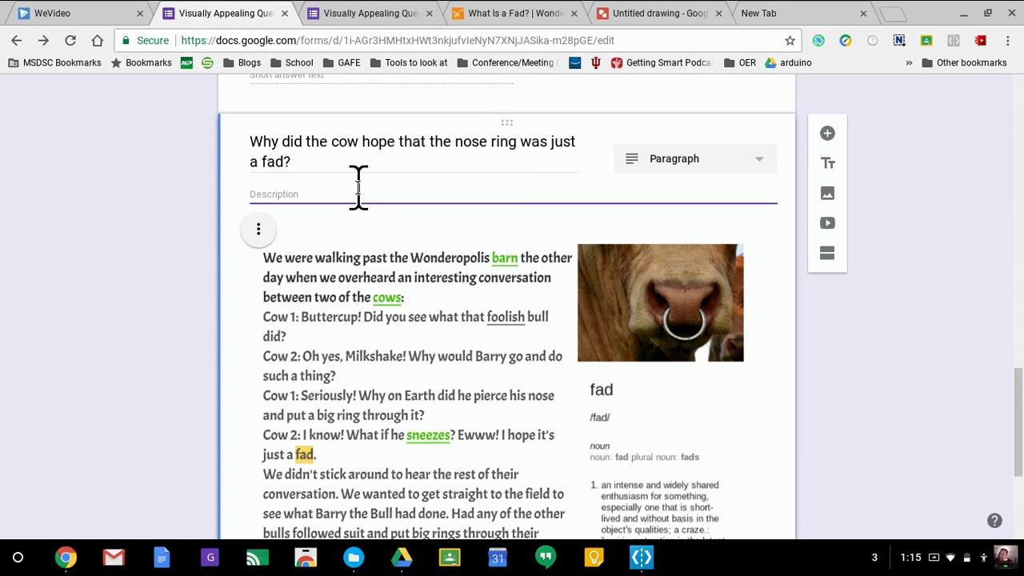
type("Read the passage and ans")
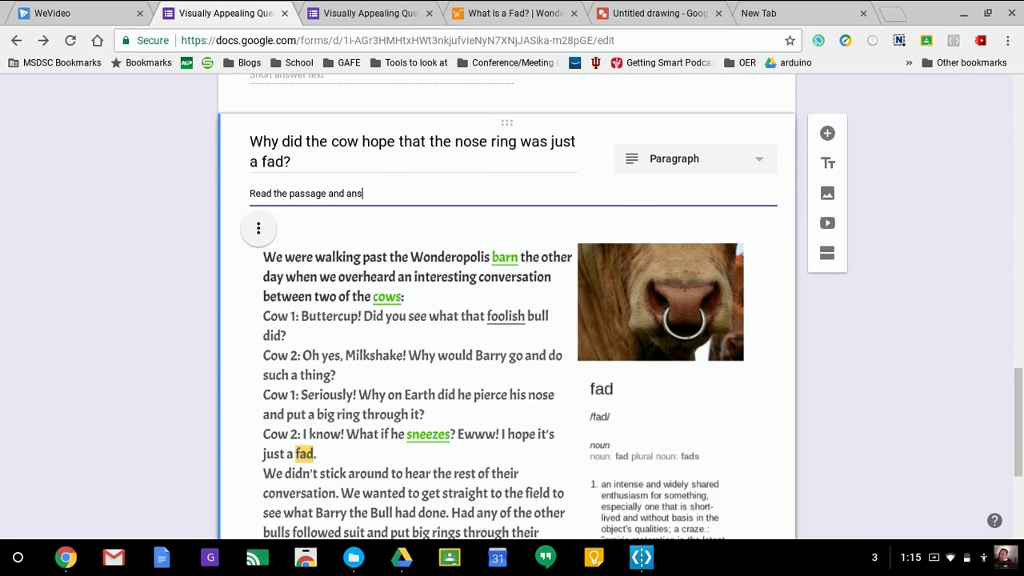
scroll(816, 361, "up", 15)
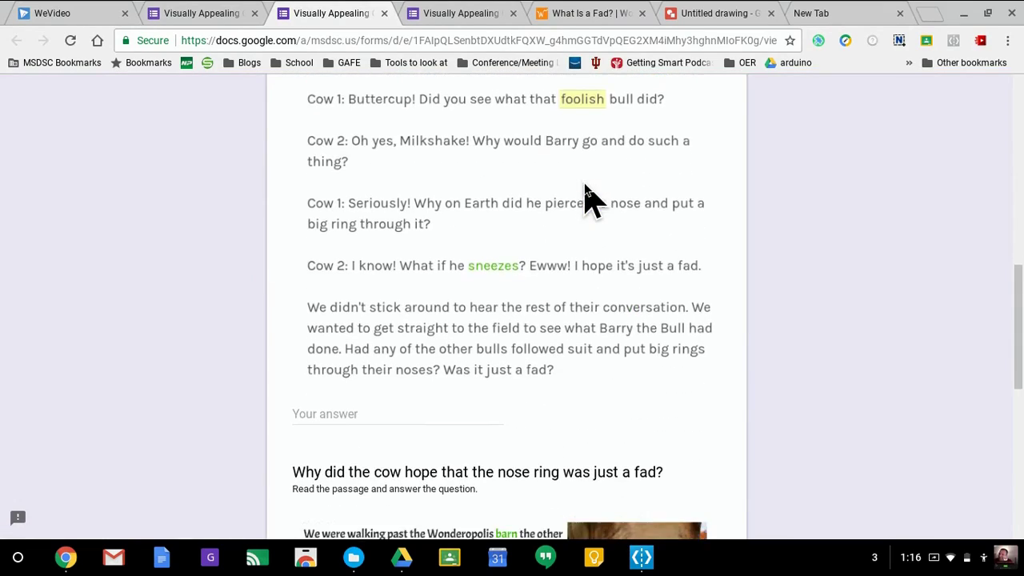
scroll(584, 196, "up", 6)
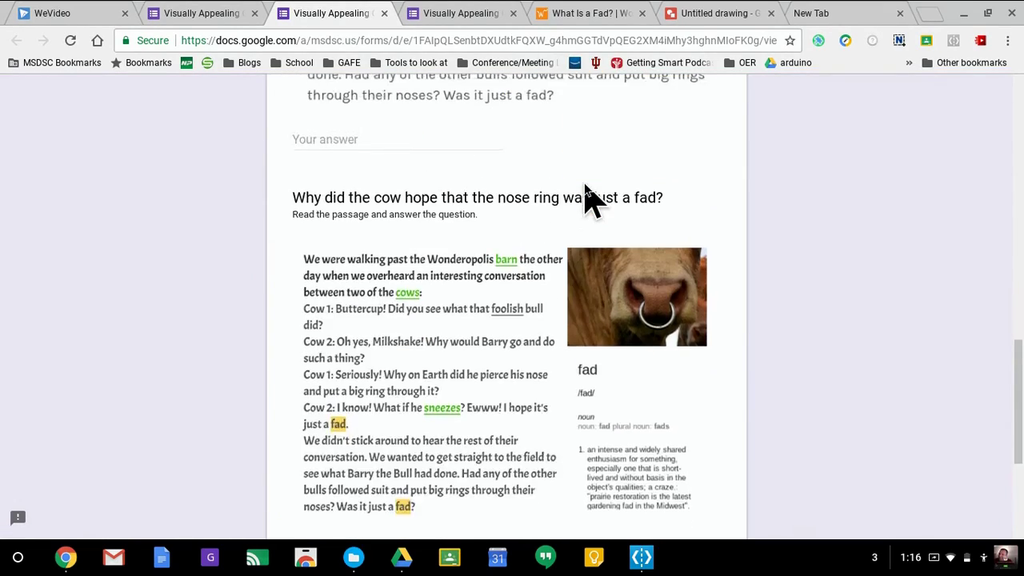
scroll(584, 188, "up", 10)
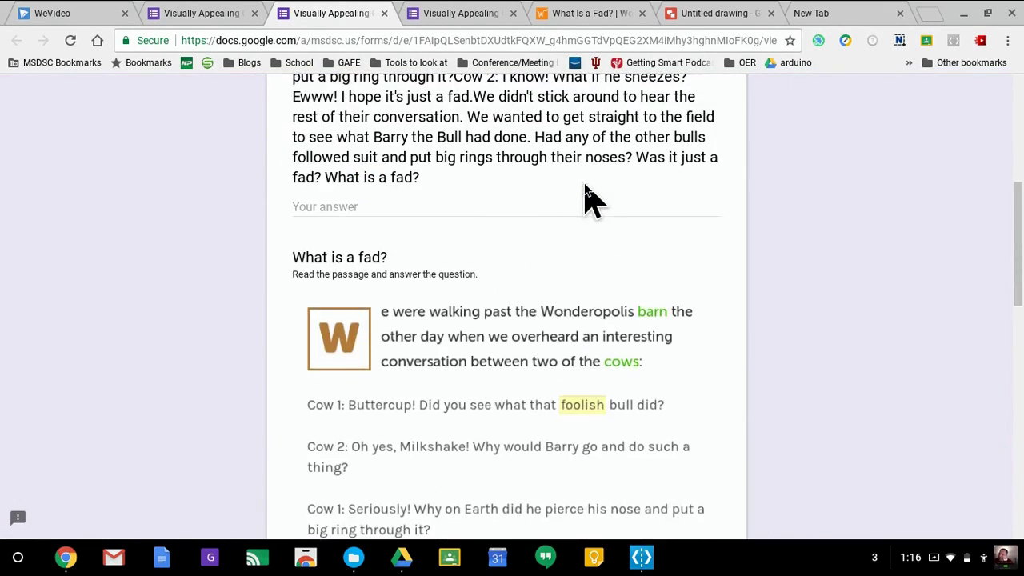
scroll(589, 201, "down", 2)
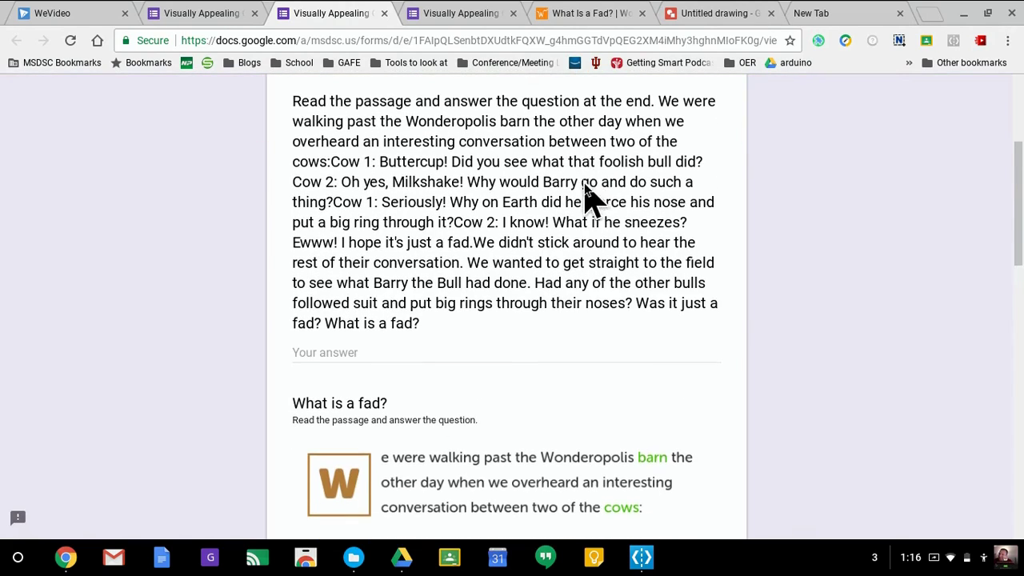
scroll(586, 183, "down", 5)
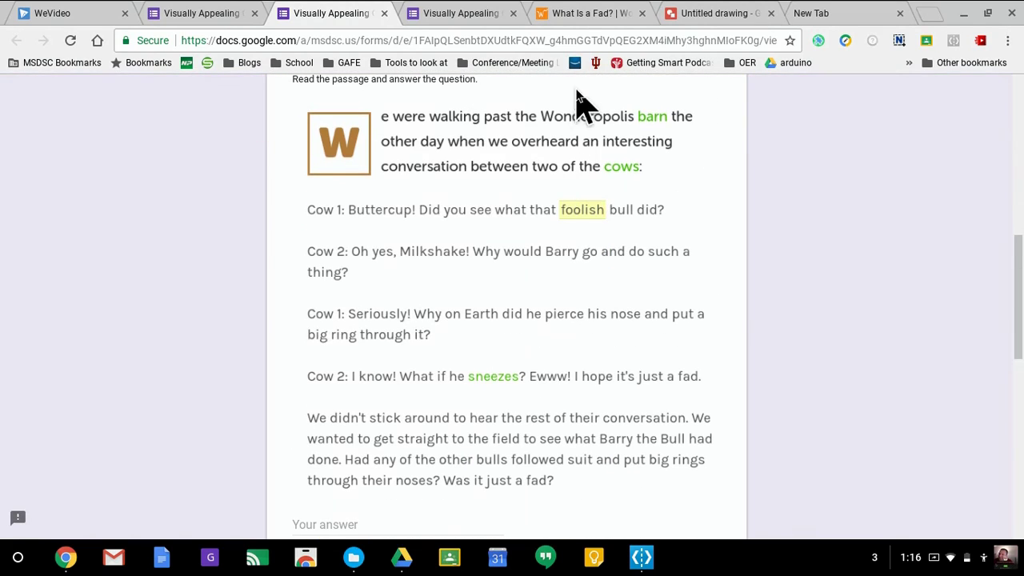
left_click(714, 19)
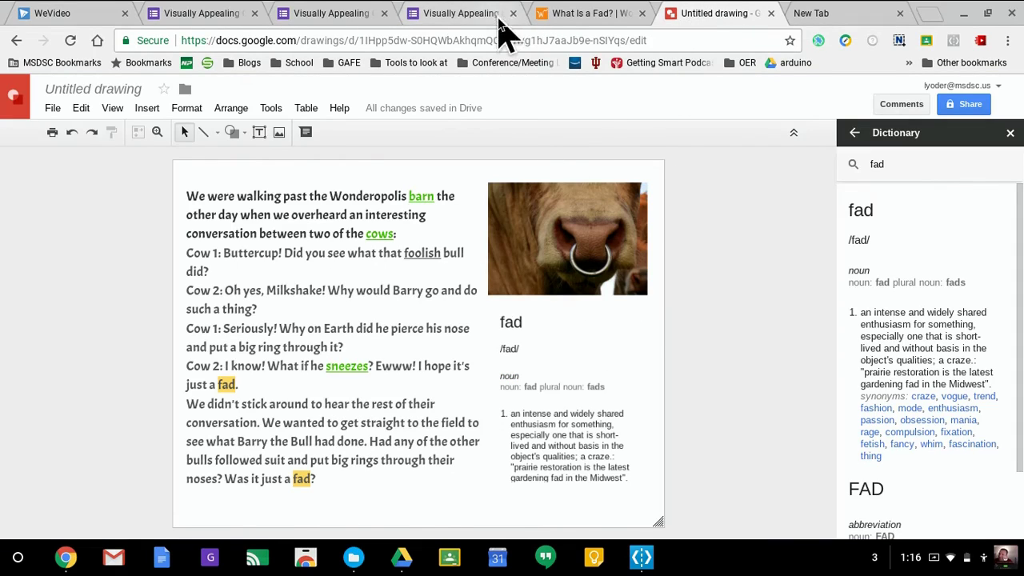
left_click(471, 16)
left_click(340, 16)
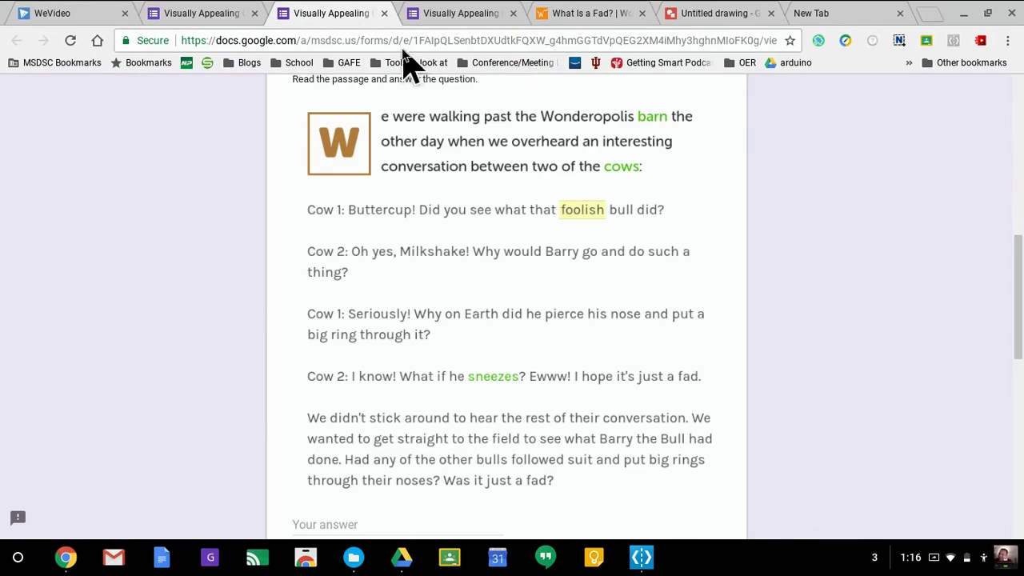
scroll(544, 256, "down", 7)
scroll(544, 256, "up", 2)
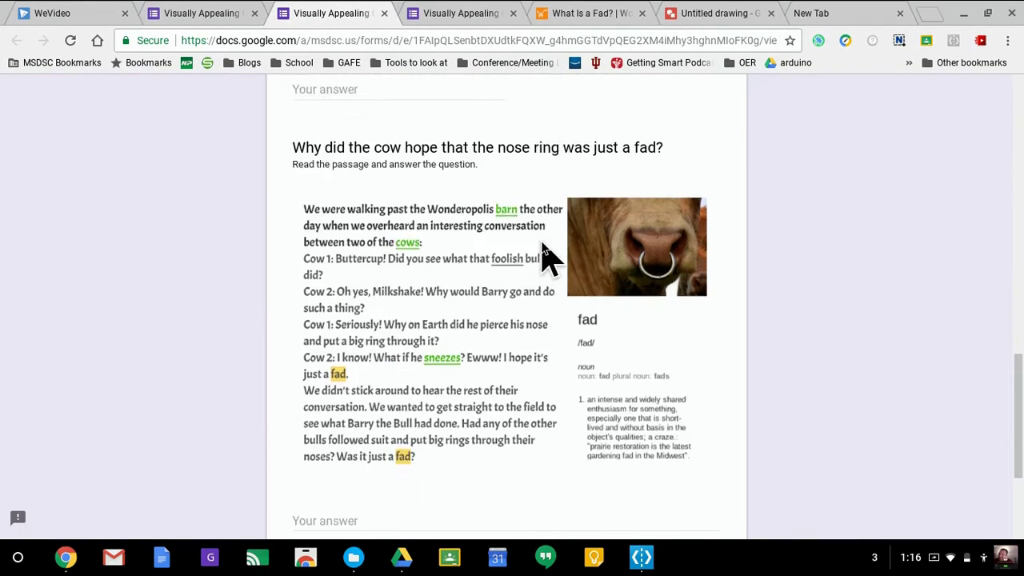
scroll(544, 256, "up", 6)
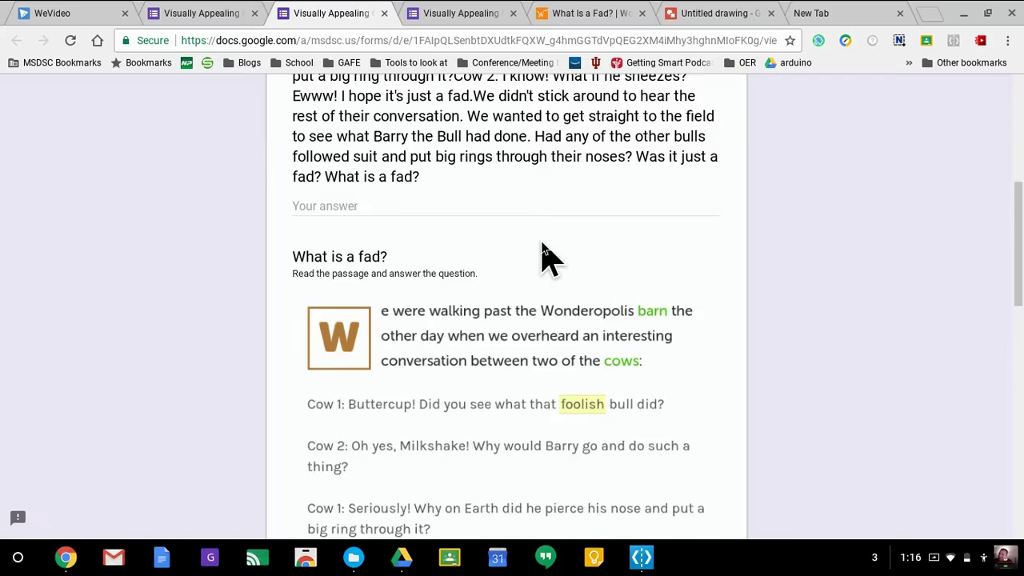
scroll(542, 244, "up", 3)
scroll(542, 244, "down", 5)
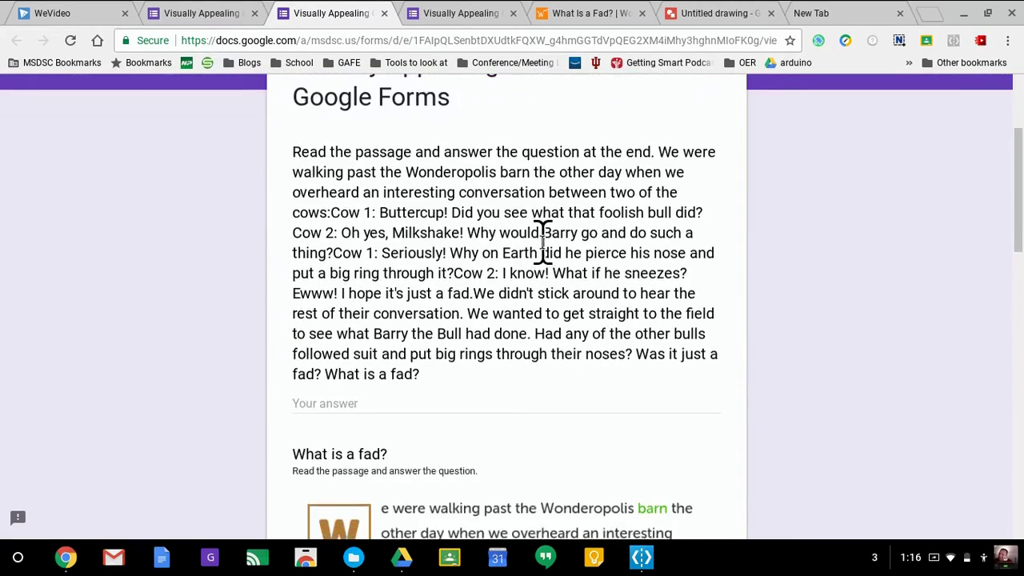
scroll(543, 256, "down", 10)
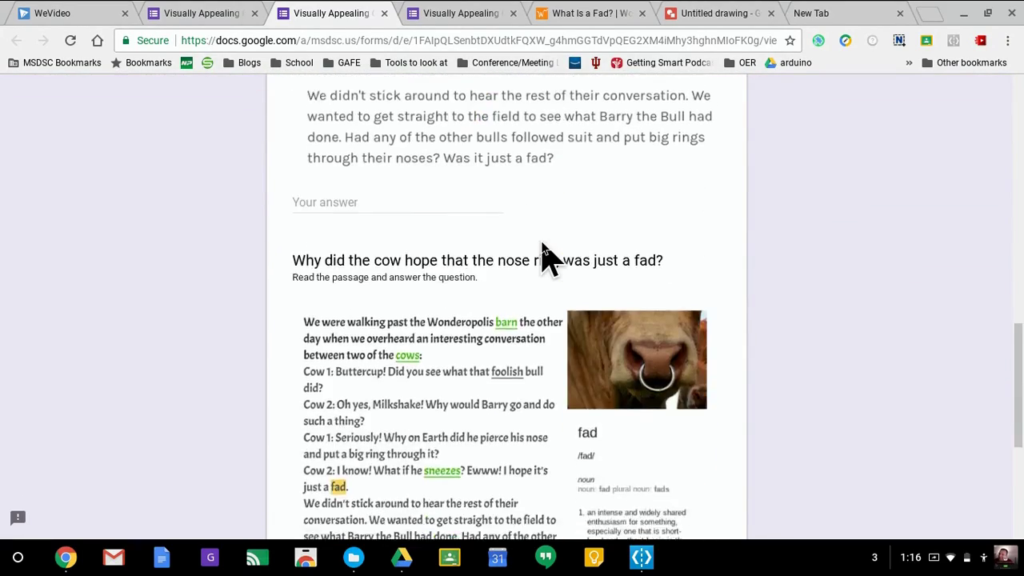
scroll(545, 256, "up", 15)
scroll(543, 240, "down", 2)
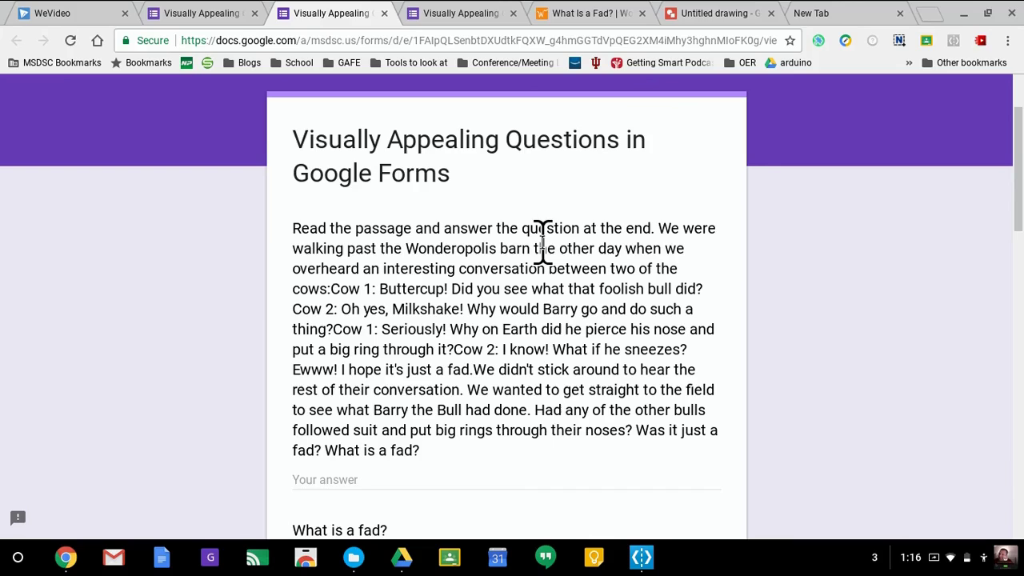